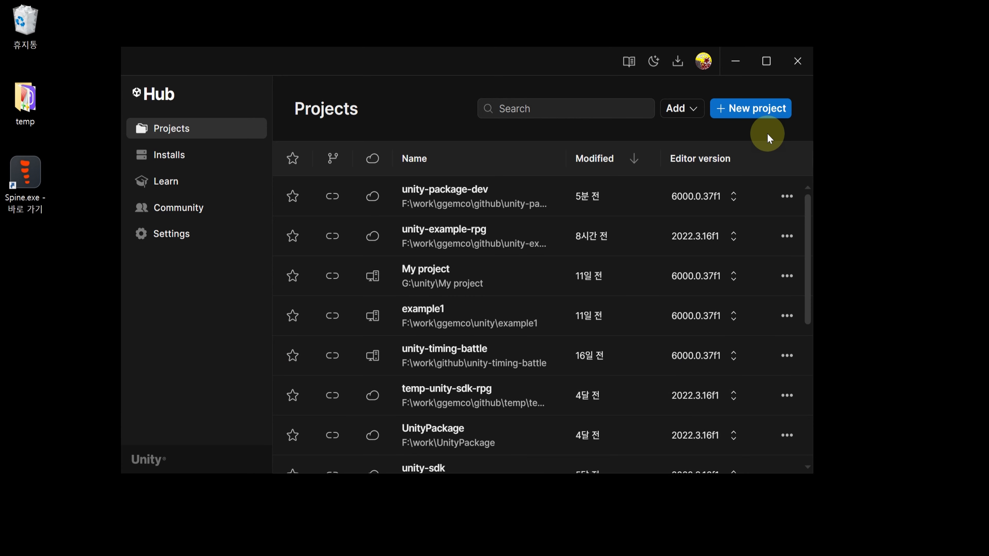
Start a new project on editor version 6000.0.37f1 and choose its template
click(756, 110)
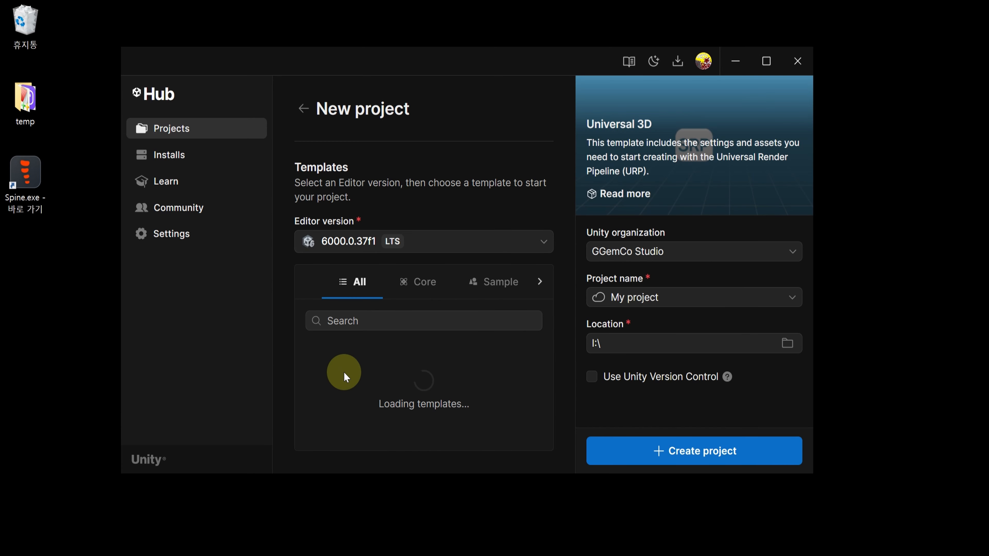
click(372, 378)
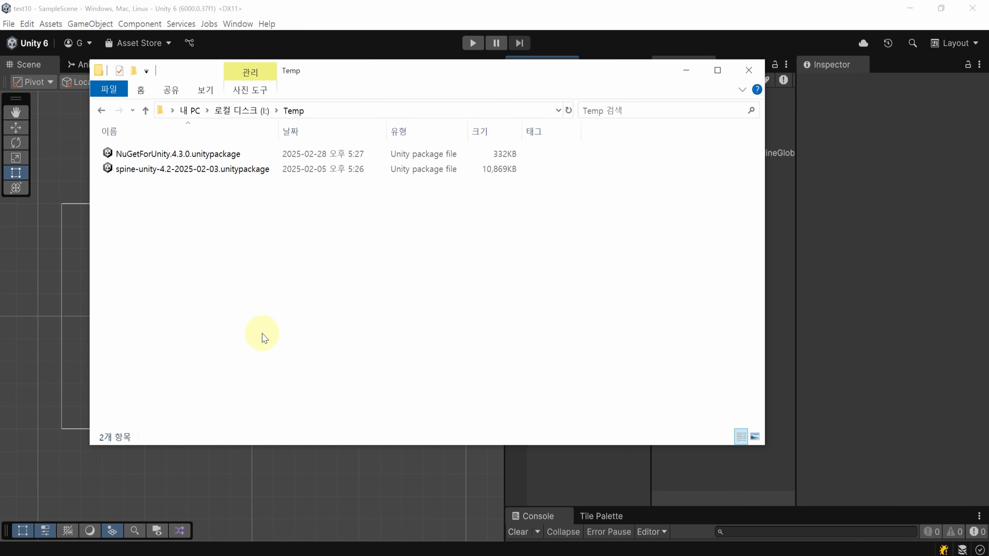
Import all contents of NuGetForUnity.4.3.0.unitypackage from the Temp folder into the project
click(168, 154)
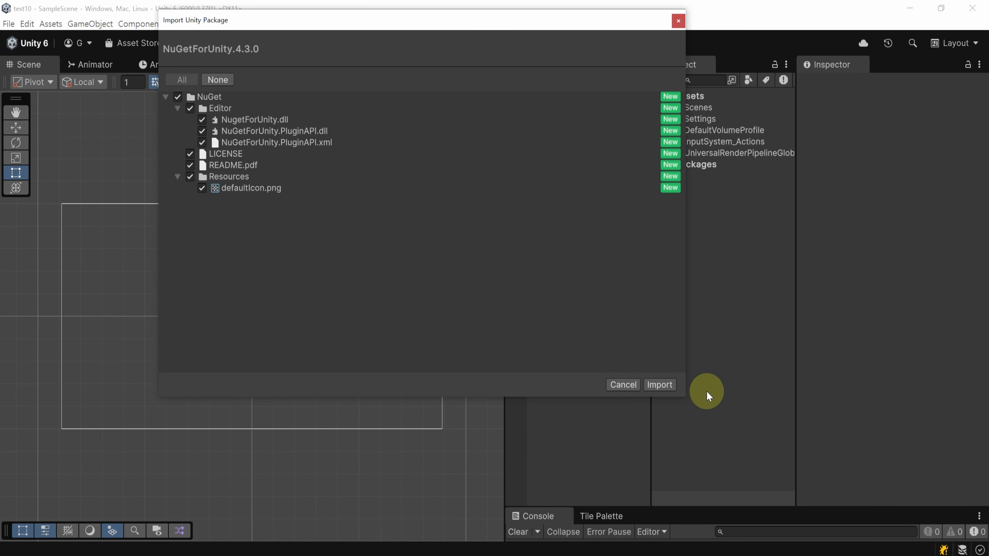
click(659, 386)
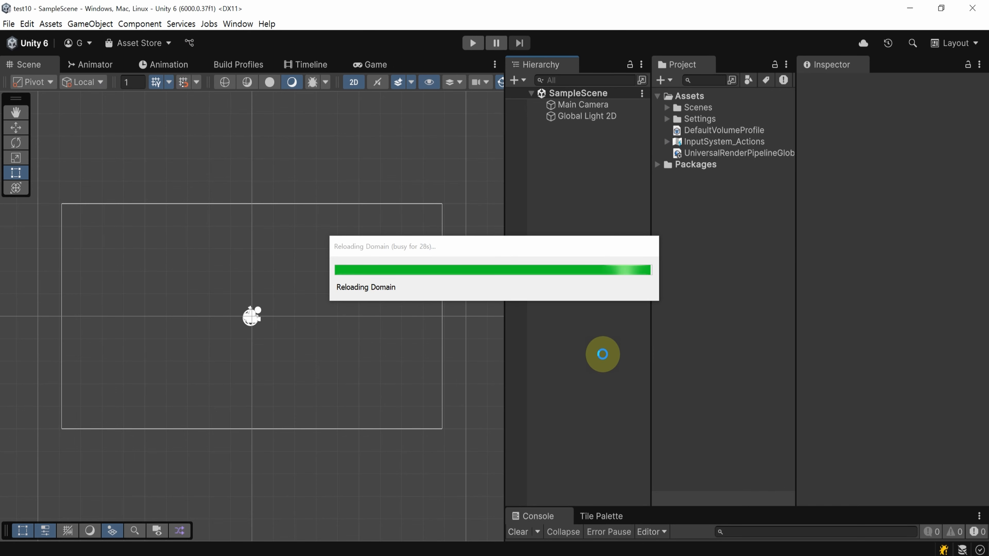
Search the NuGet packages for "r3", install Cysharp's R3 version 1.3.0 and close the NuGet window
click(234, 24)
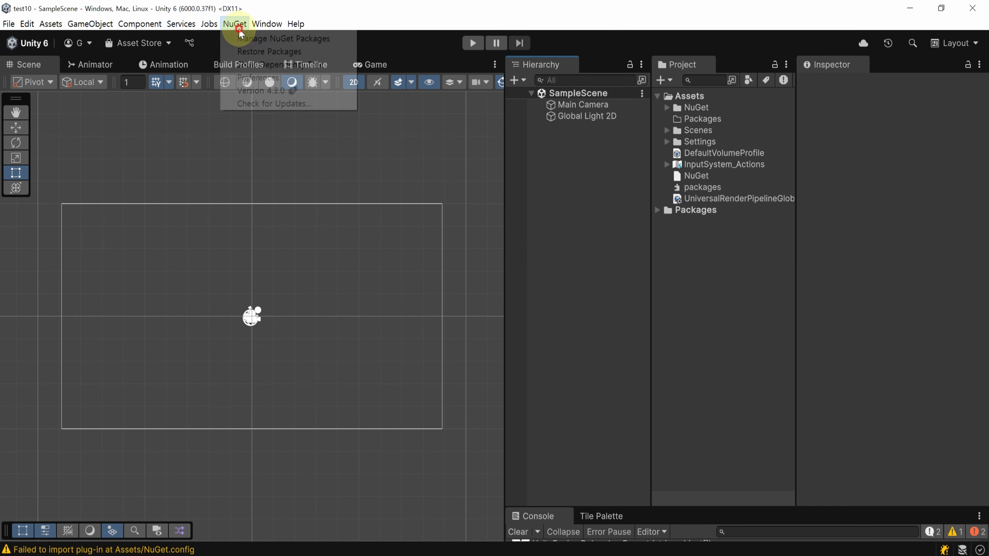
click(257, 37)
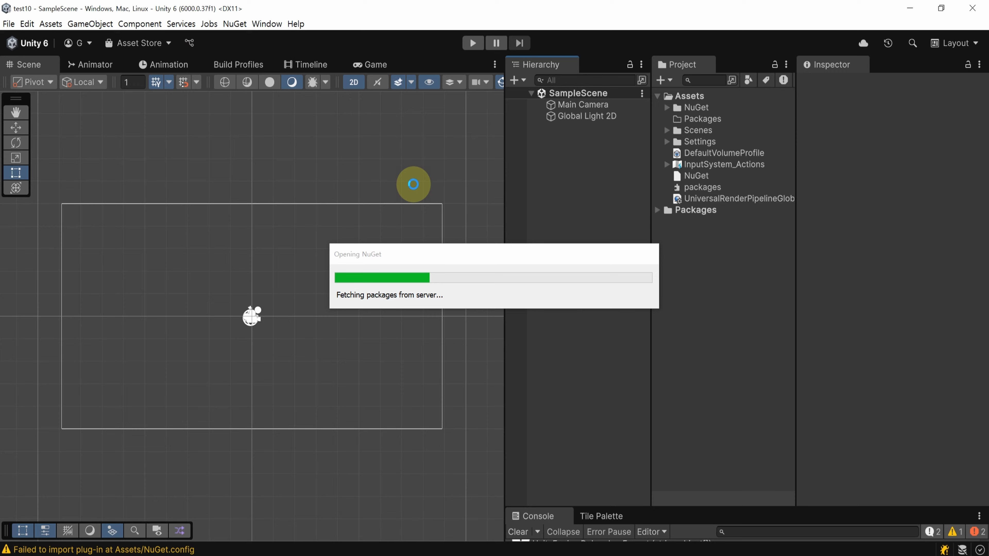
click(376, 167)
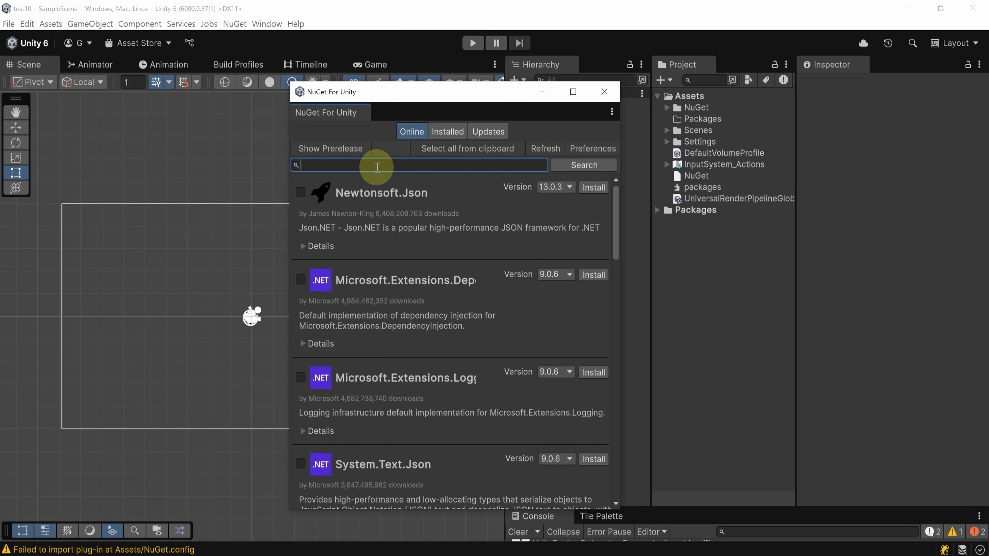
click(586, 165)
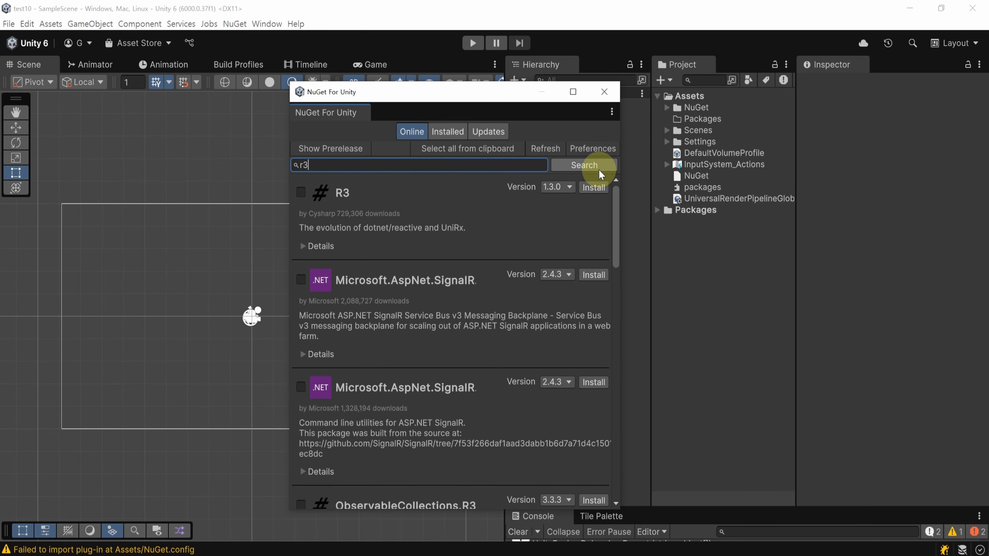
click(585, 188)
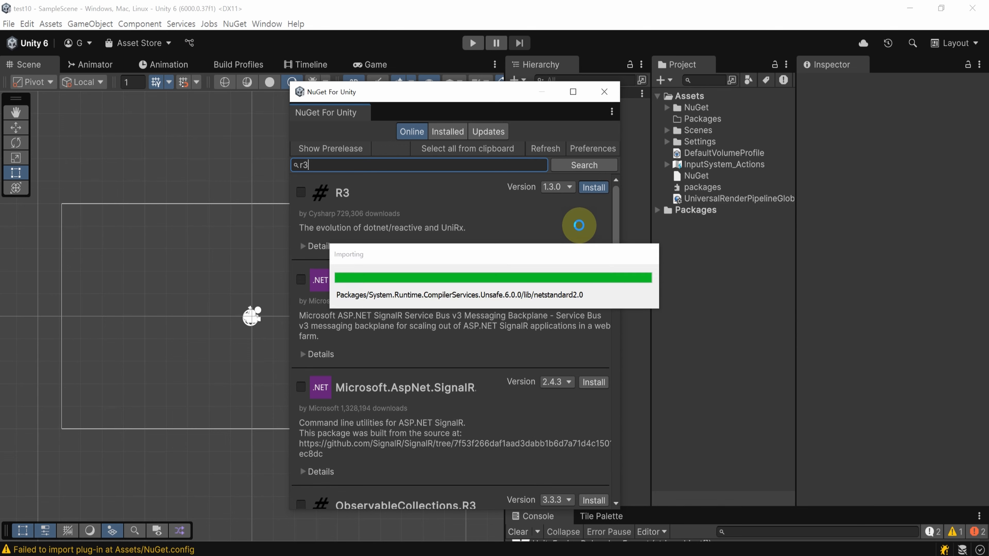
click(602, 92)
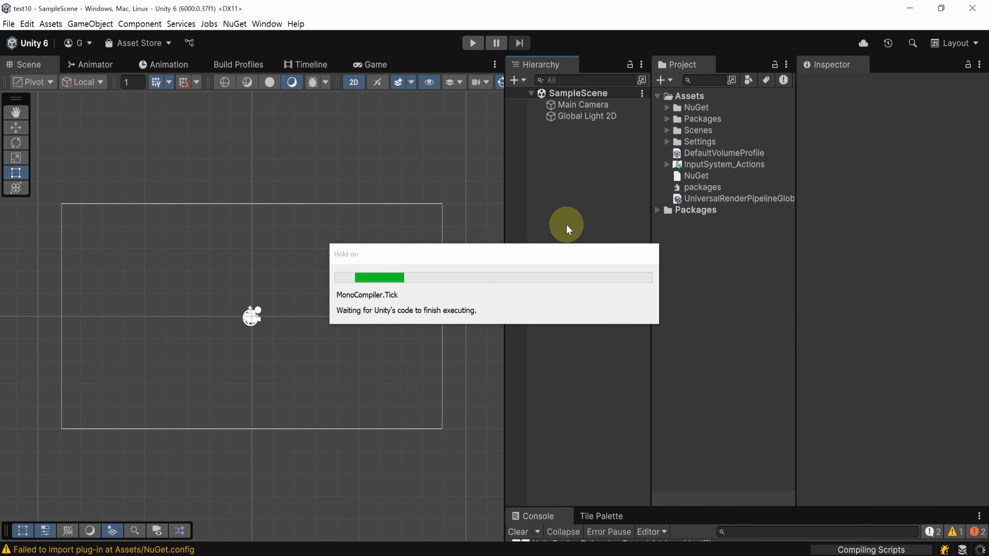
Import the full TMP Essential Resources package for TextMeshPro into the project
click(265, 26)
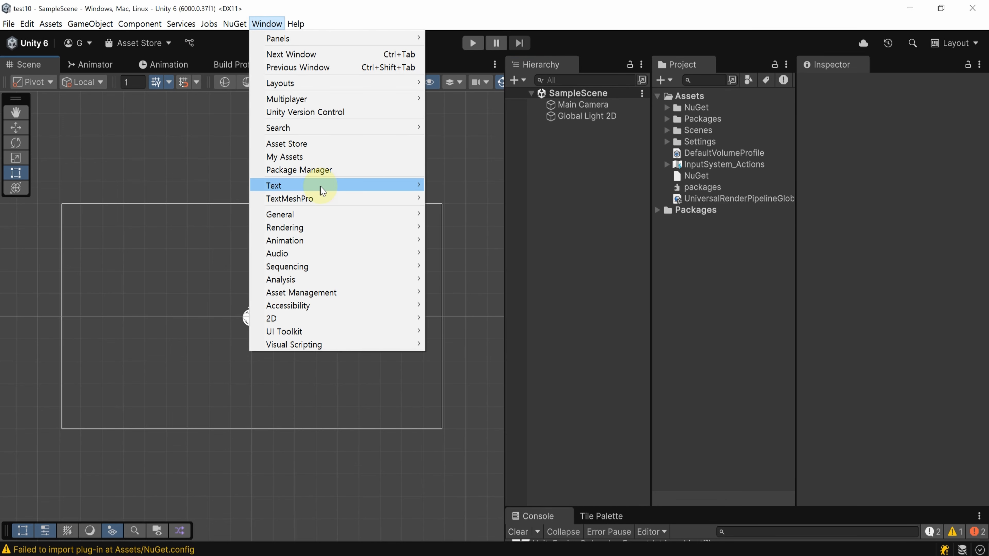
mouse_move(316, 199)
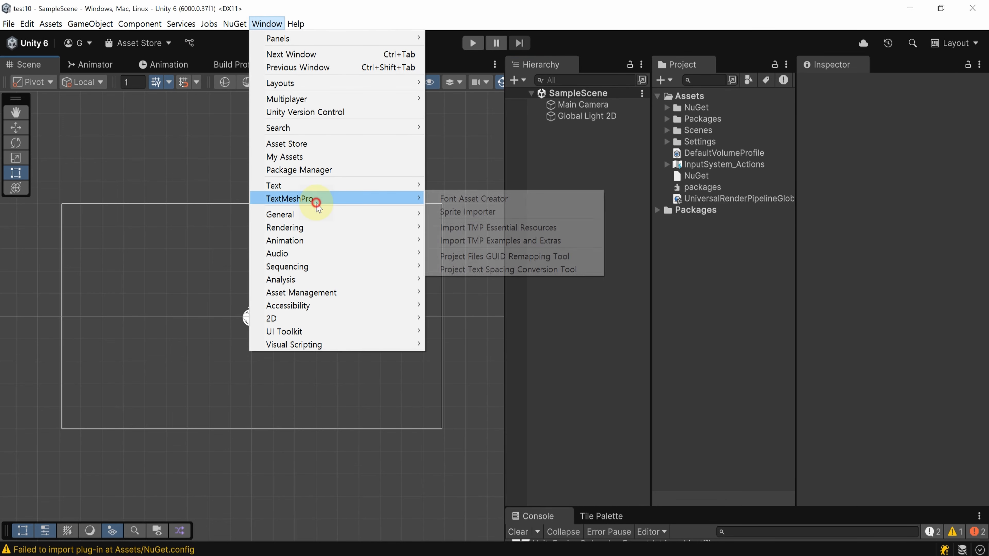
click(573, 229)
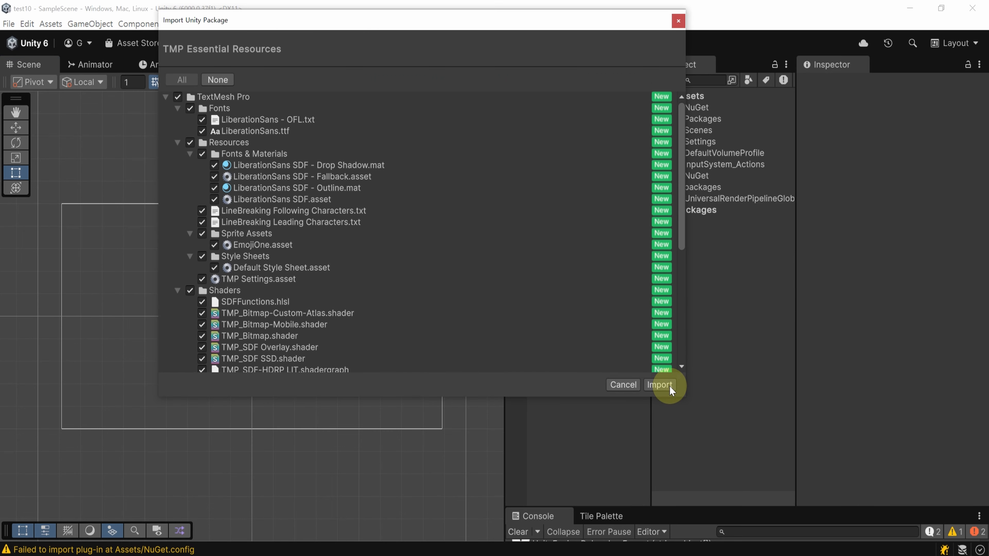
click(669, 386)
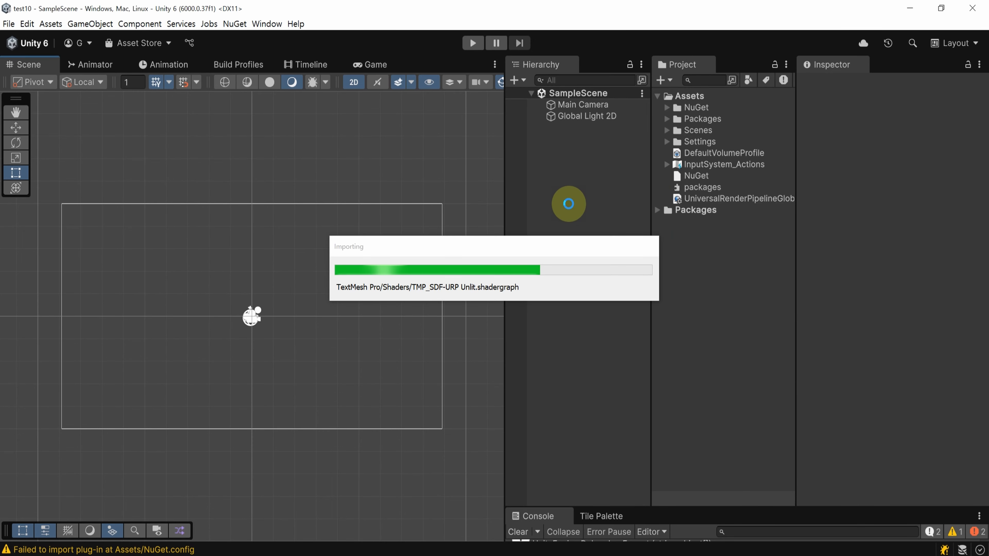
Switch to the Temp folder in File Explorer and import all of spine-unity-4.2-2025-02-03.unitypackage into the Unity project
key(alt+Tab)
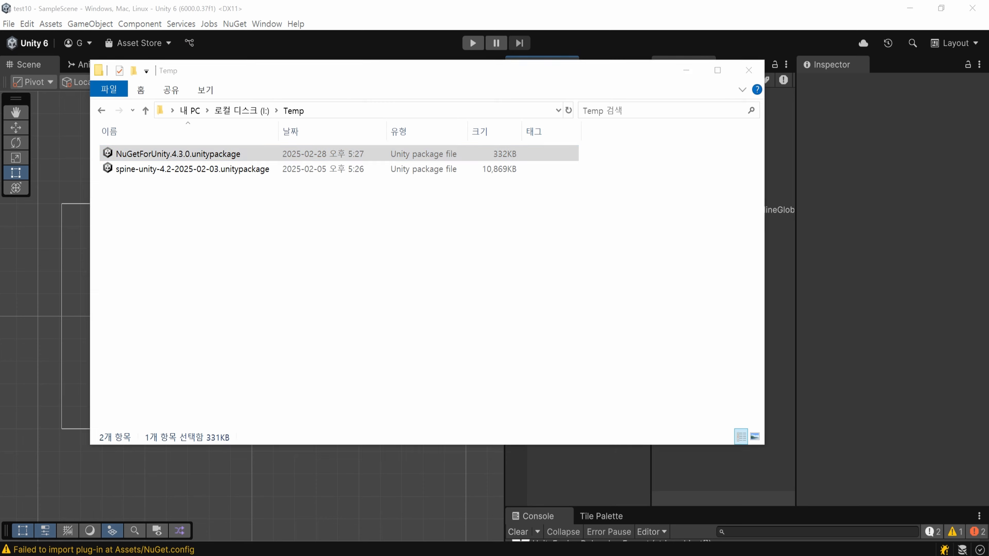
click(185, 172)
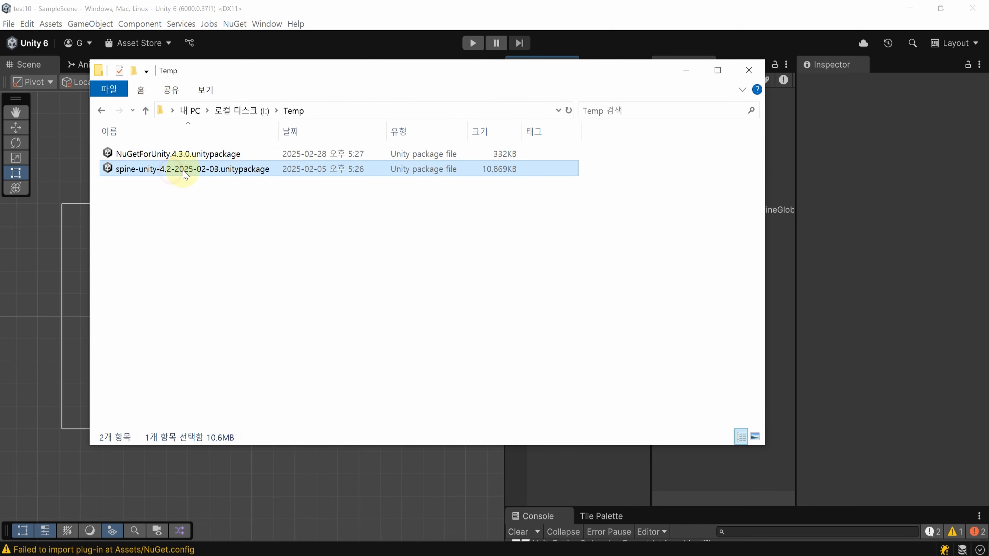
double_click(248, 172)
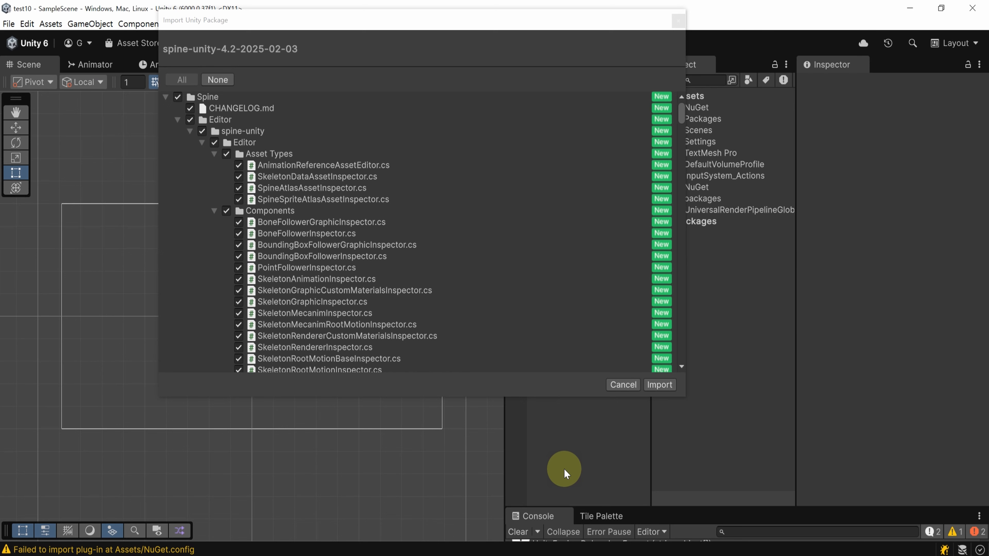
click(659, 385)
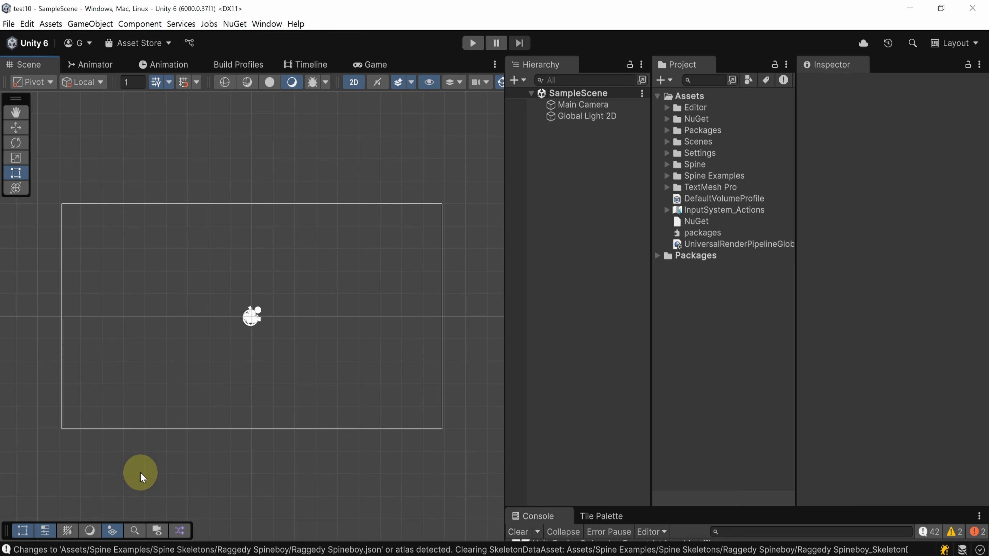
click(266, 25)
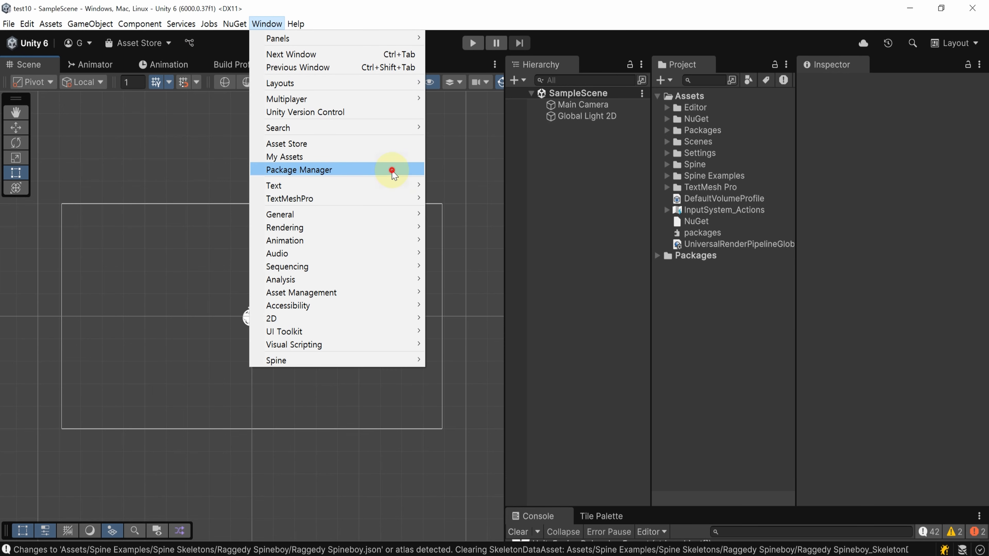
click(392, 170)
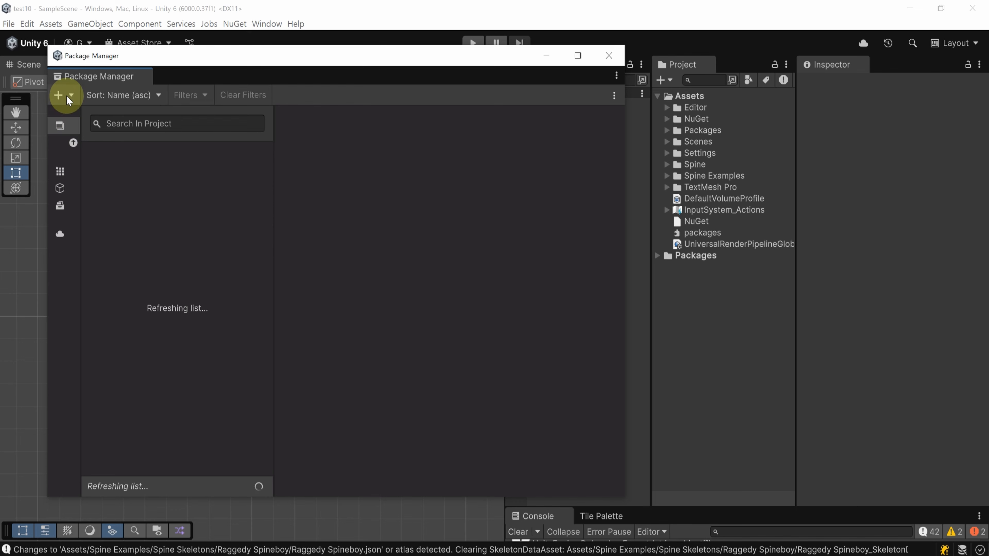
click(67, 96)
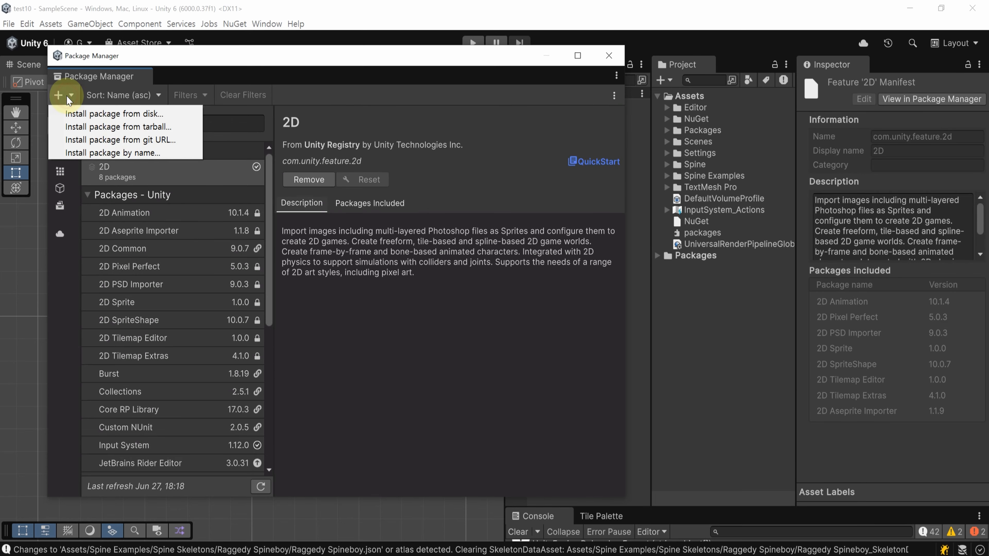
click(192, 141)
text(https://github.com/GGemCo/unity-package-2d-core.git)
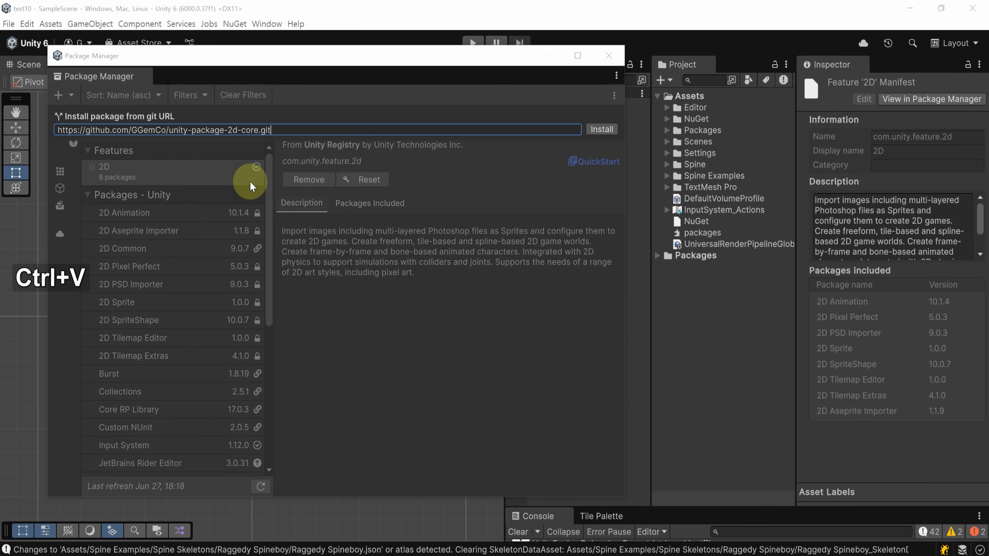
click(602, 129)
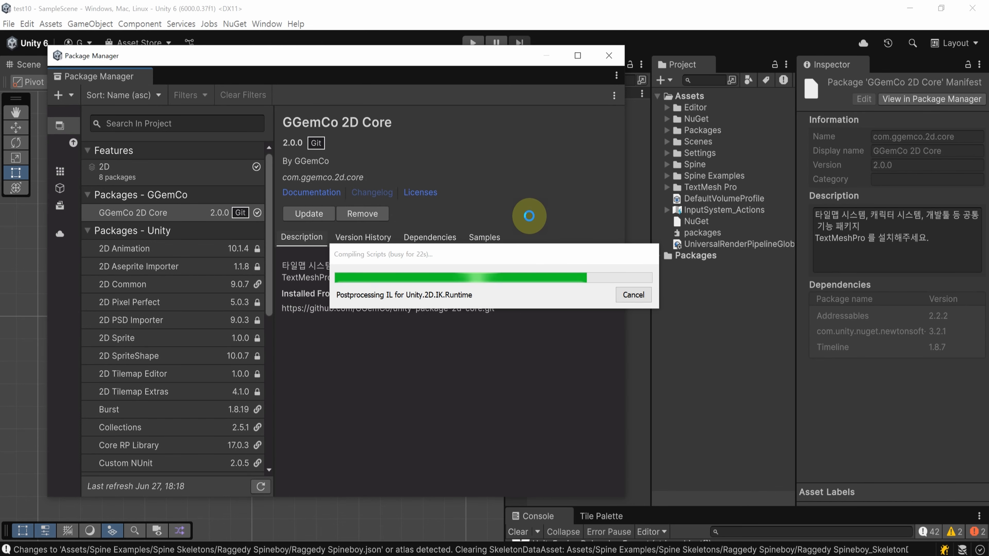
Examine the GGemCo 2D Core package's version history, dependencies and sample resources in Package Manager
click(163, 213)
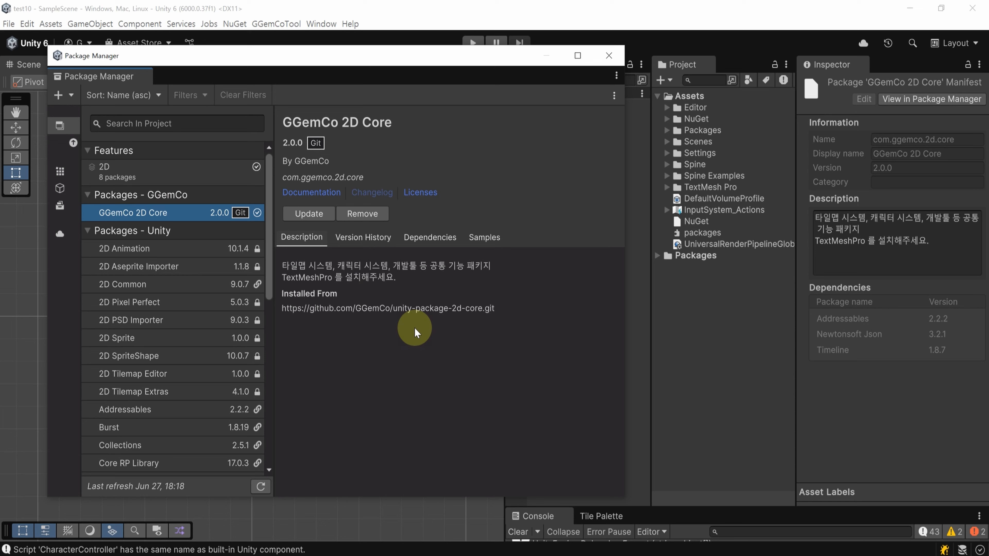
click(432, 237)
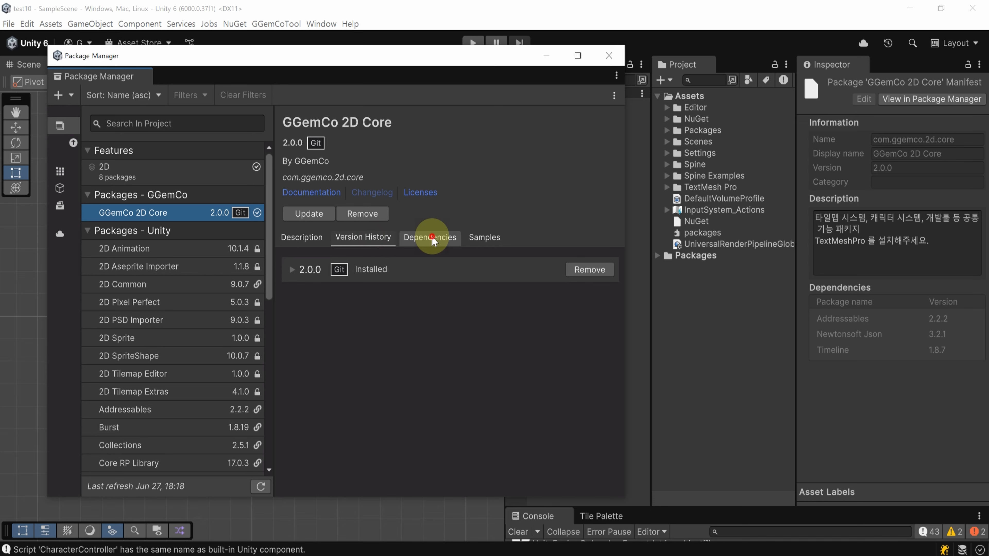
click(471, 236)
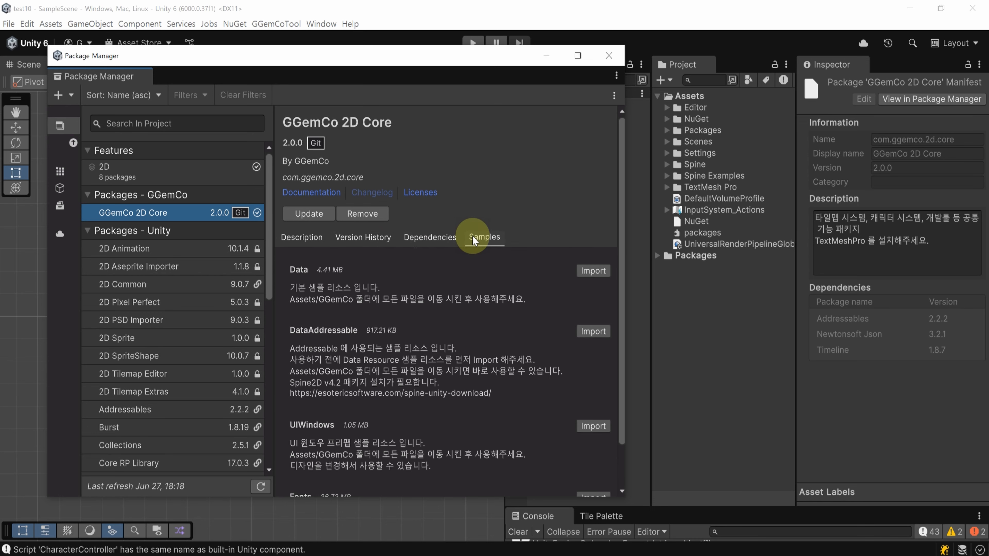
scroll(487, 264, down, 2)
click(276, 24)
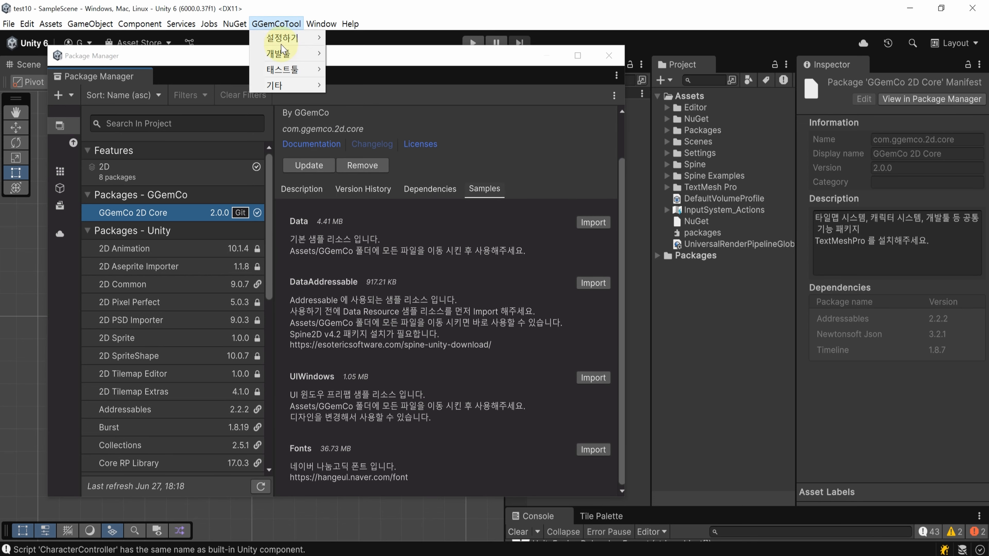
mouse_move(287, 39)
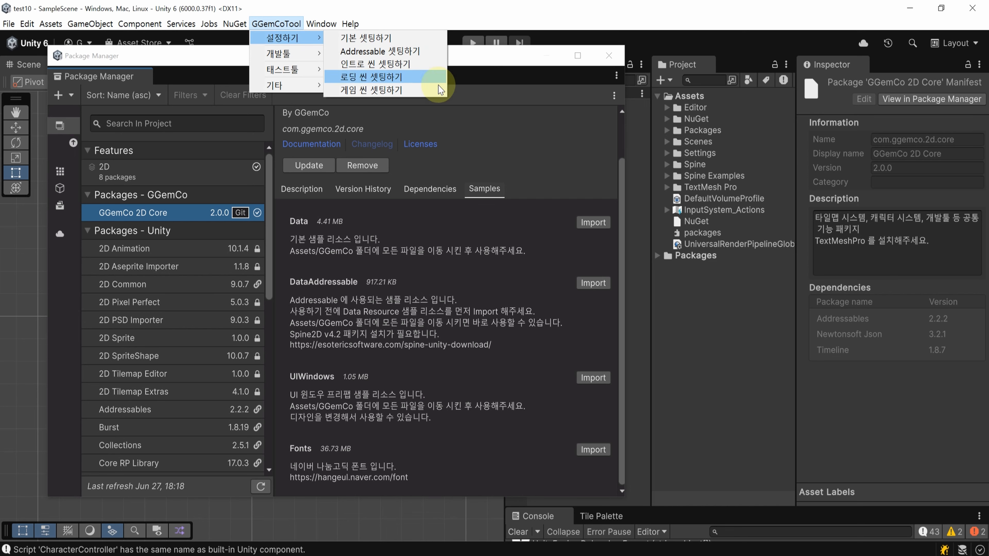
click(438, 91)
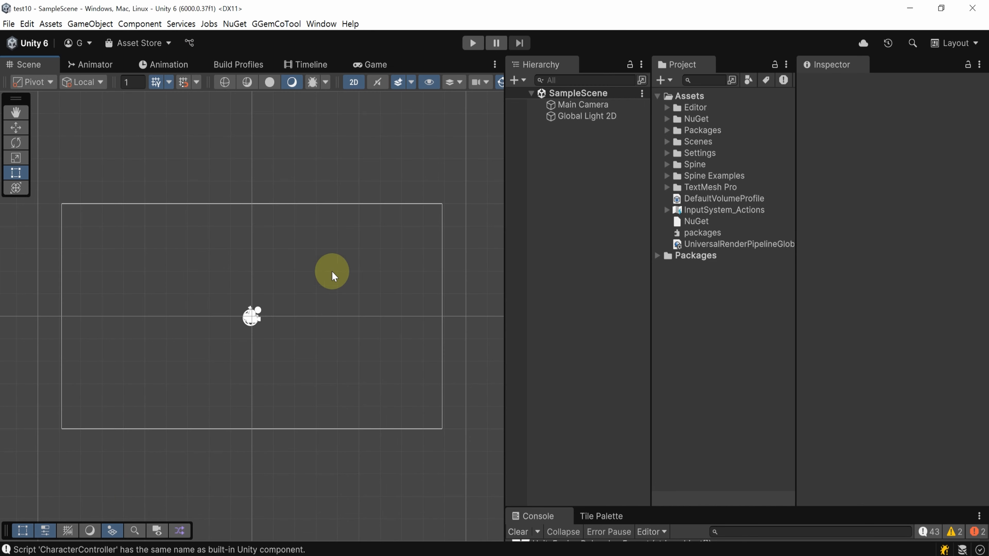
Open GGemCoTool's basic setup window (기본 셋팅하기), move it clear of the Hierarchy, and generate the settings ScriptableObjects
click(281, 25)
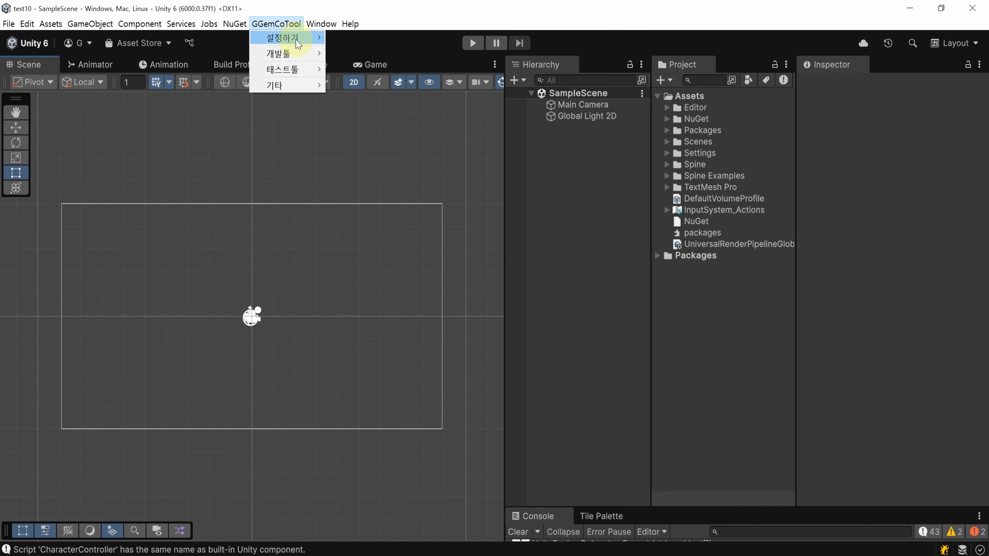
mouse_move(307, 38)
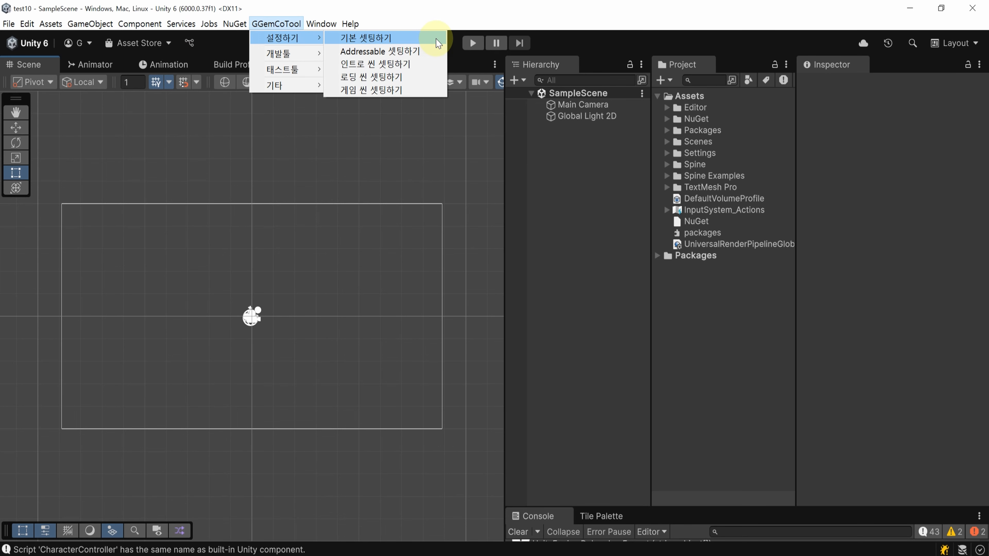
click(431, 39)
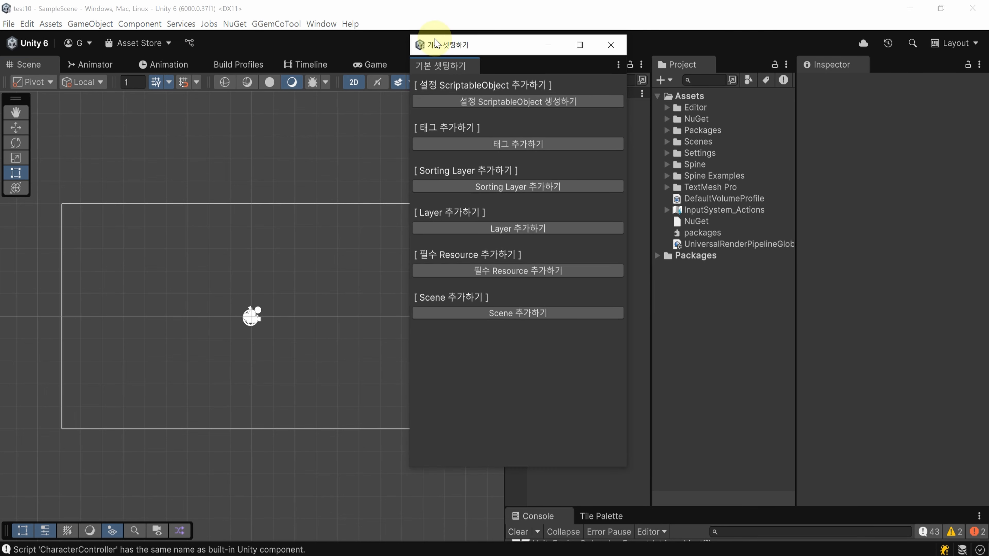
drag(512, 41, 298, 35)
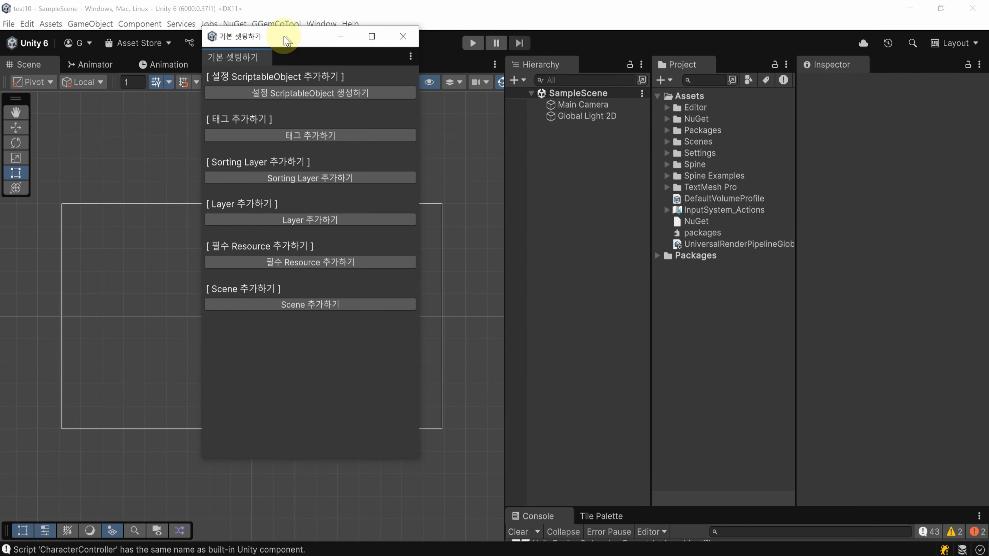
click(384, 93)
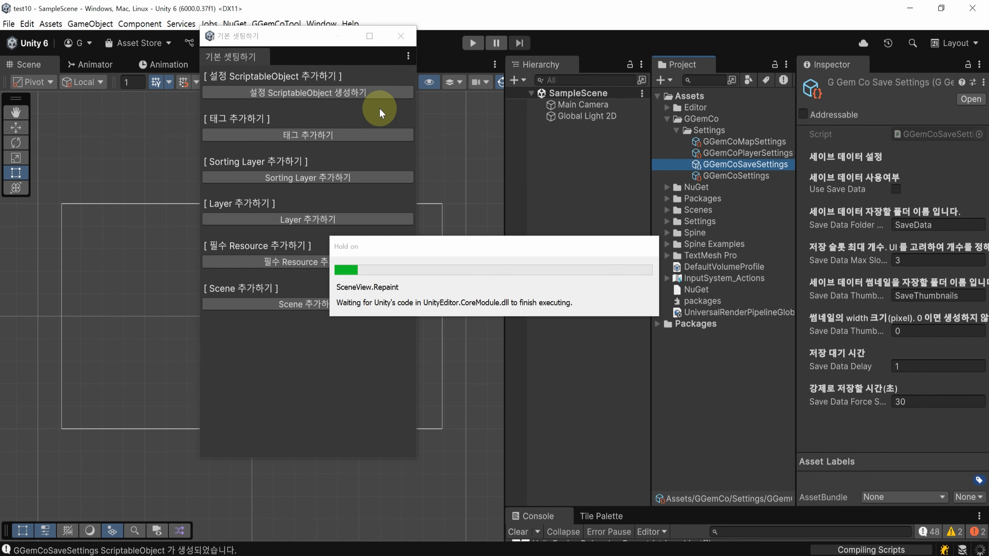
Add the tags, sorting layers, layers, required resources and scenes with the basic setup window (기본 셋팅하기)
click(382, 134)
click(382, 185)
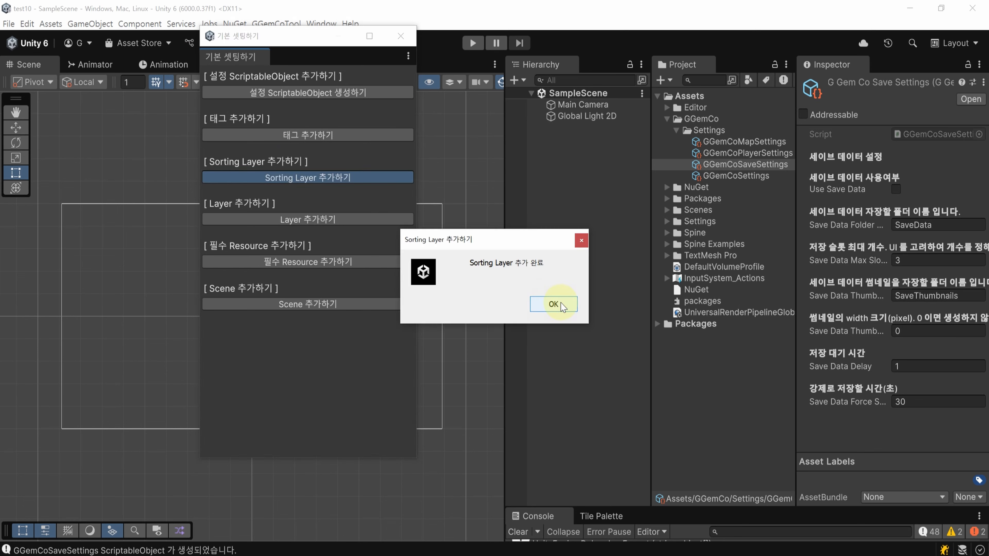
click(562, 306)
click(376, 219)
click(566, 307)
click(365, 254)
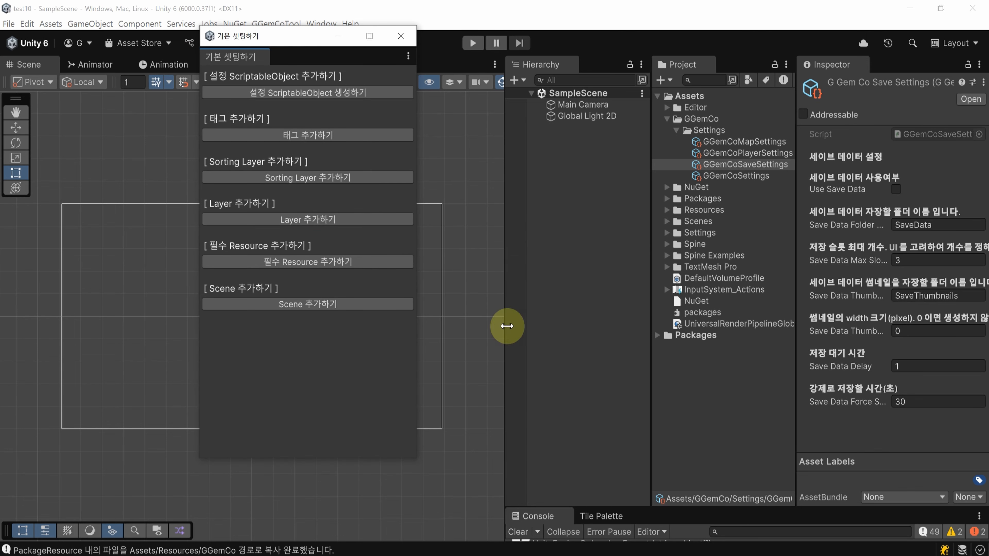
click(382, 305)
Enable Use Spine 2d in GGemCoSettings and Use Save Data in GGemCoSaveSettings, and close the basic setup window
click(741, 188)
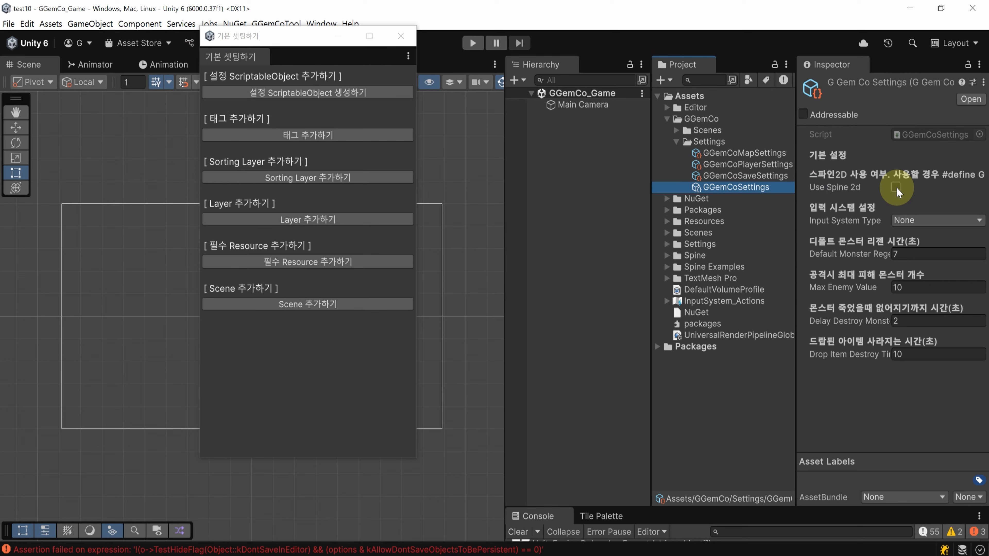
click(896, 187)
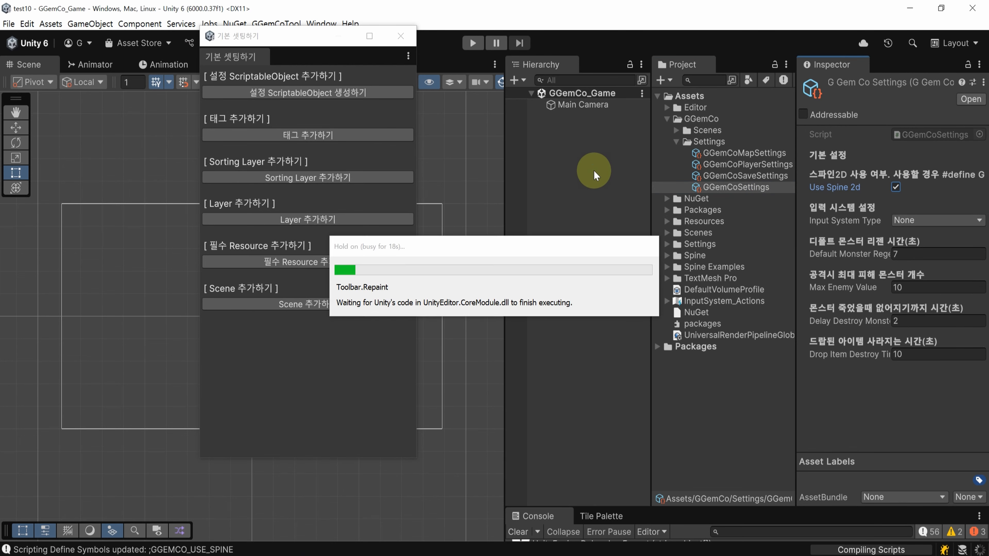
click(738, 177)
click(896, 189)
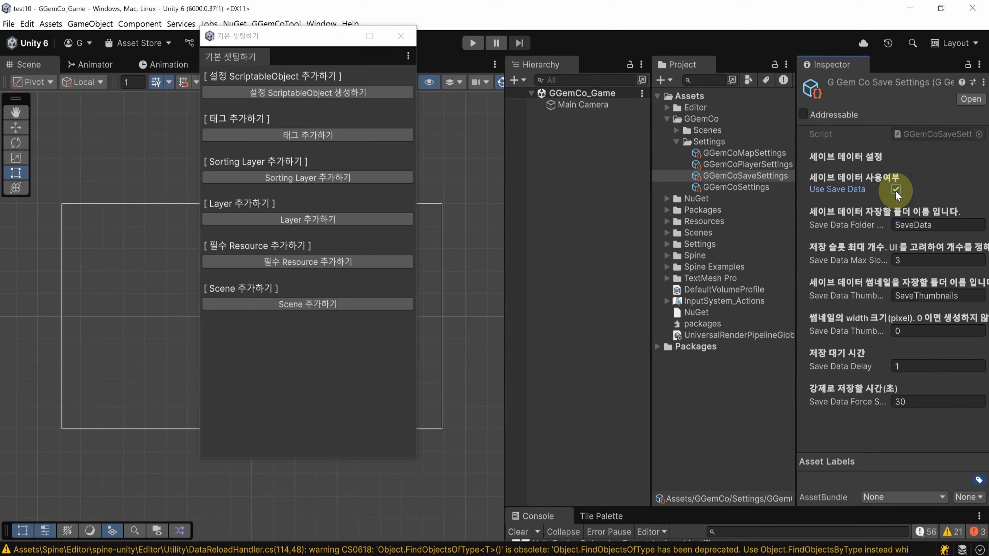
click(590, 191)
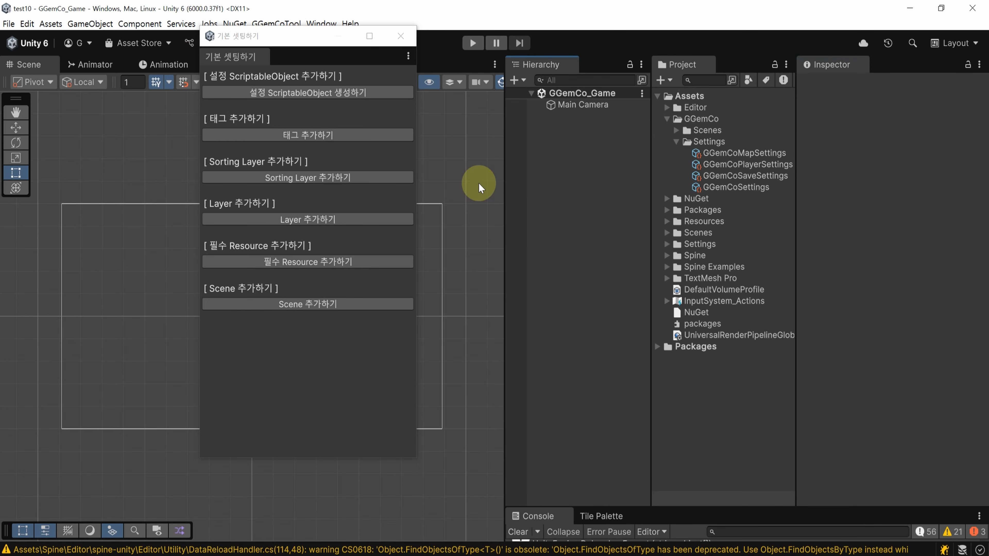
click(401, 36)
Import the Data, DataAddressable and UIWindows samples of the GGemCo 2D Core package through Package Manager
click(321, 24)
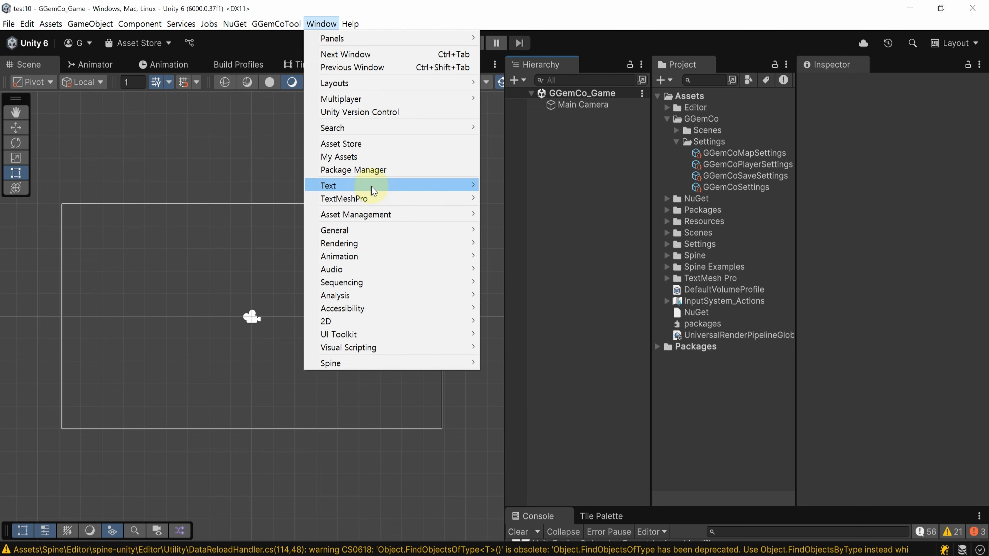
click(411, 175)
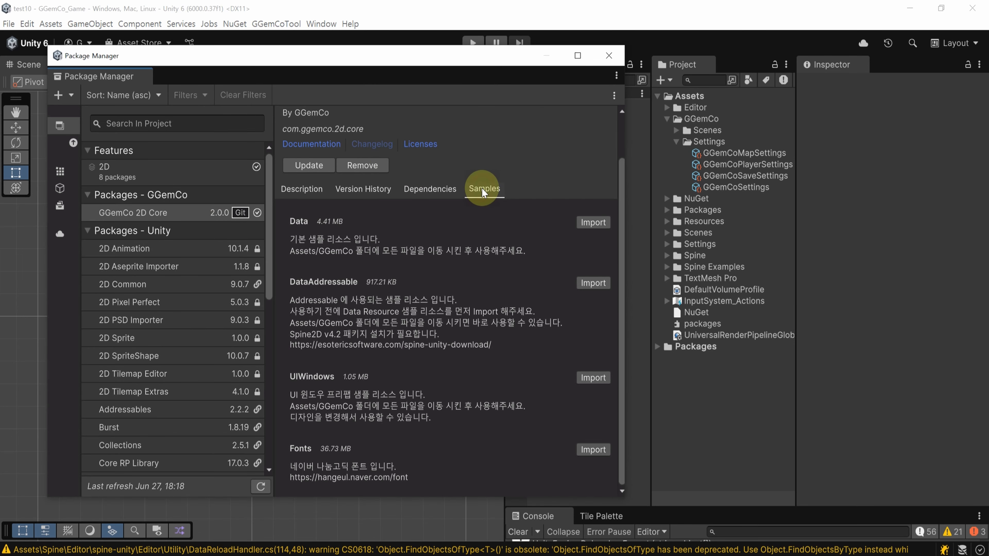
drag(466, 58, 428, 42)
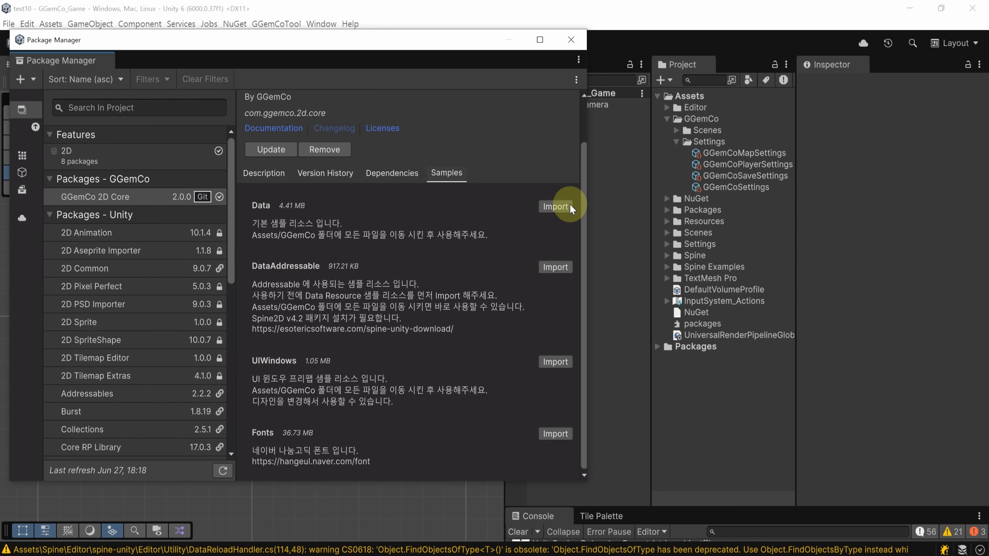
click(557, 208)
click(556, 266)
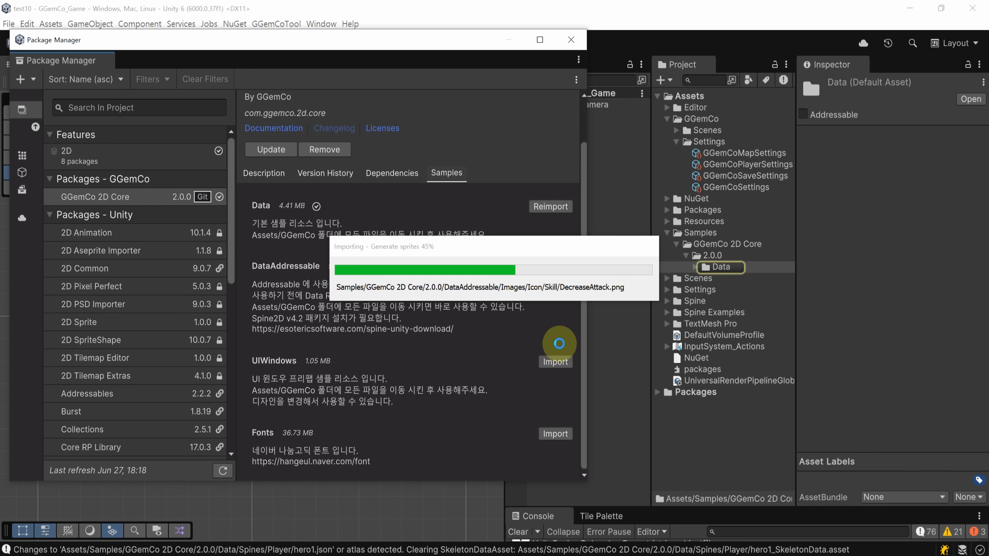
click(555, 372)
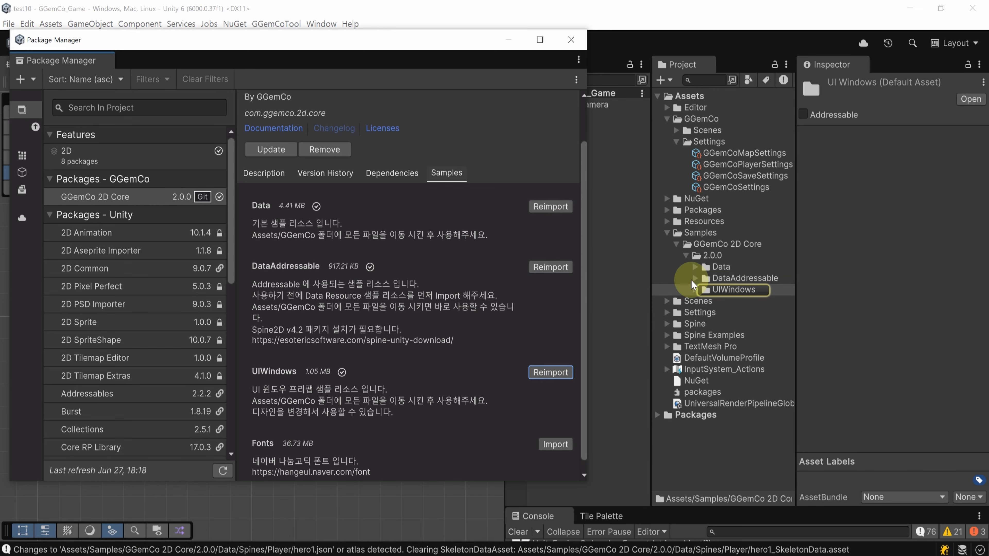
Move the imported Data, DataAddressable and UIWindows sample folders into Assets/GGemCo and close Package Manager
ctrl+click(753, 279)
ctrl+click(715, 268)
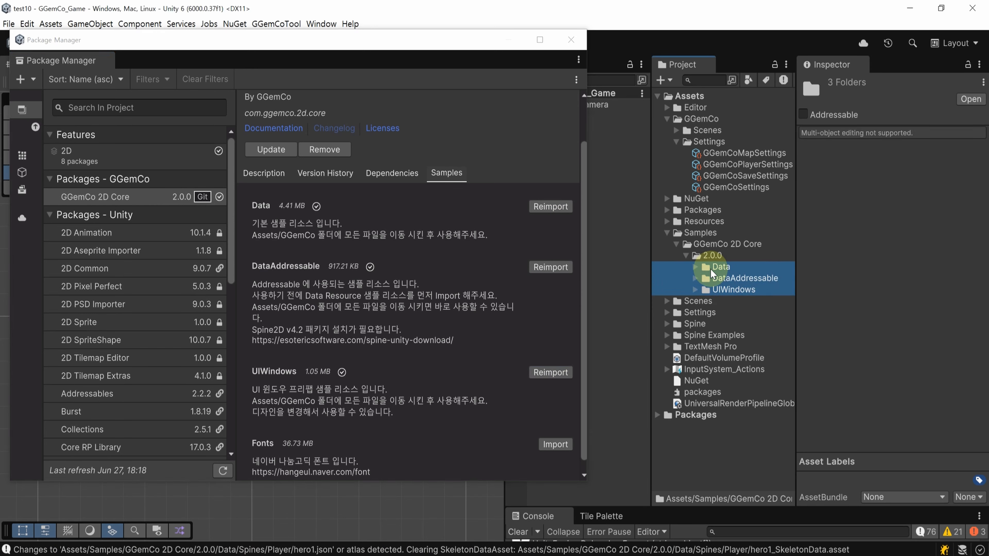
drag(715, 269, 721, 119)
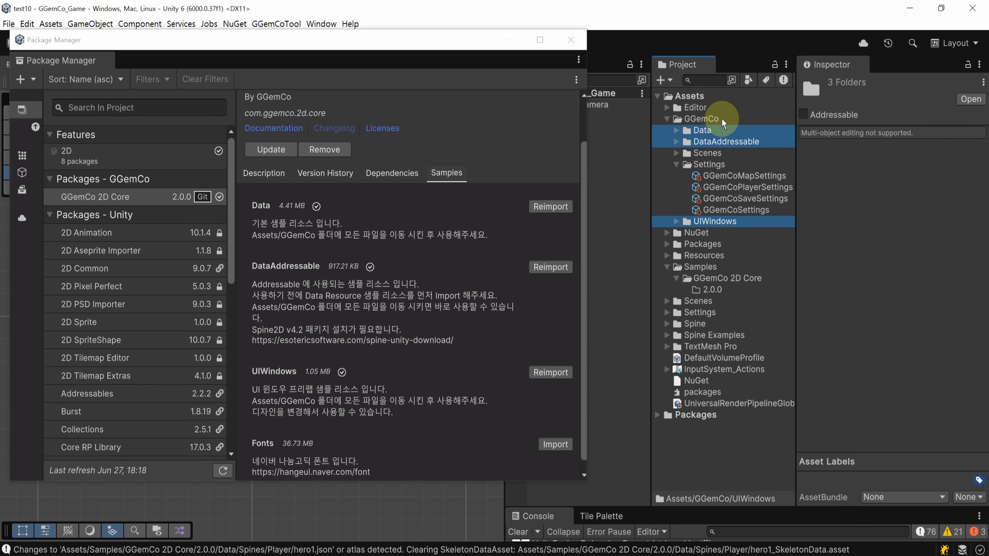
click(571, 40)
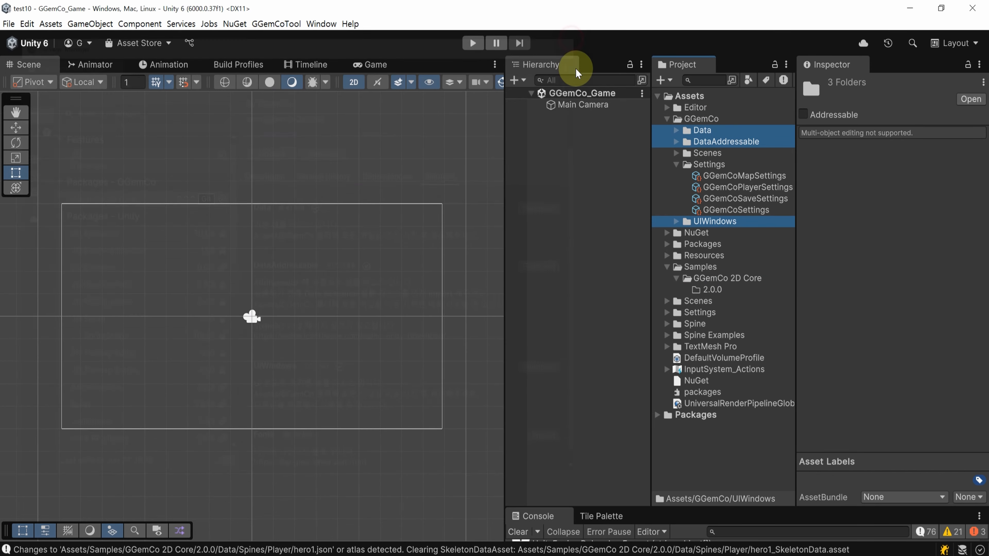
Open GGemCoTool's Addressable setup window (Addressable 셋팅하기), move it clear of the Hierarchy, and register the settings ScriptableObjects and tables
click(269, 24)
mouse_move(317, 38)
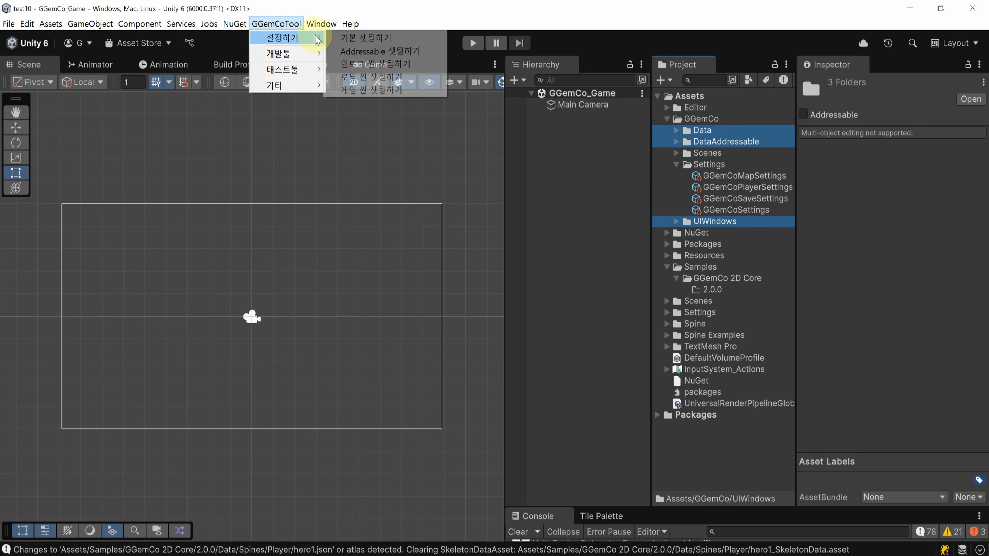
click(433, 55)
drag(459, 126, 274, 30)
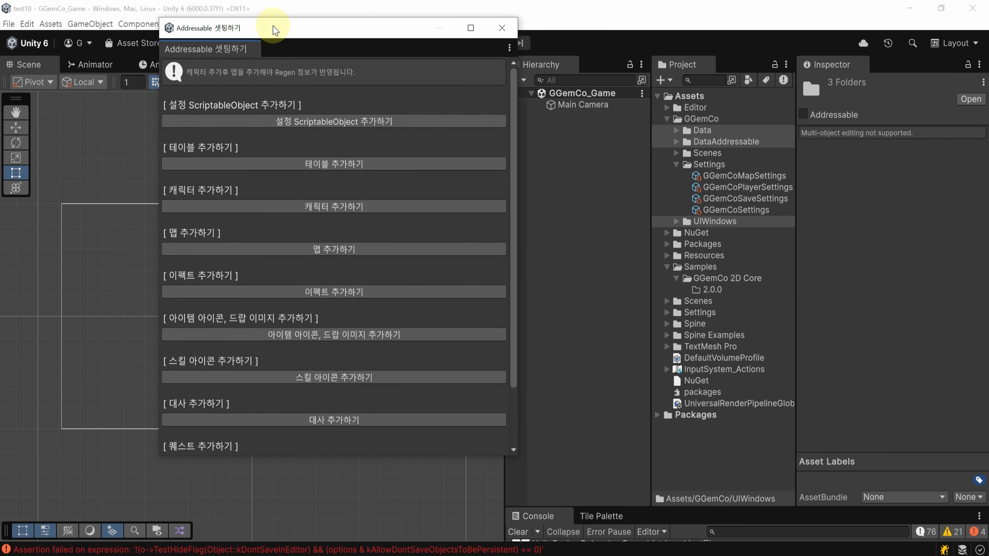
click(407, 125)
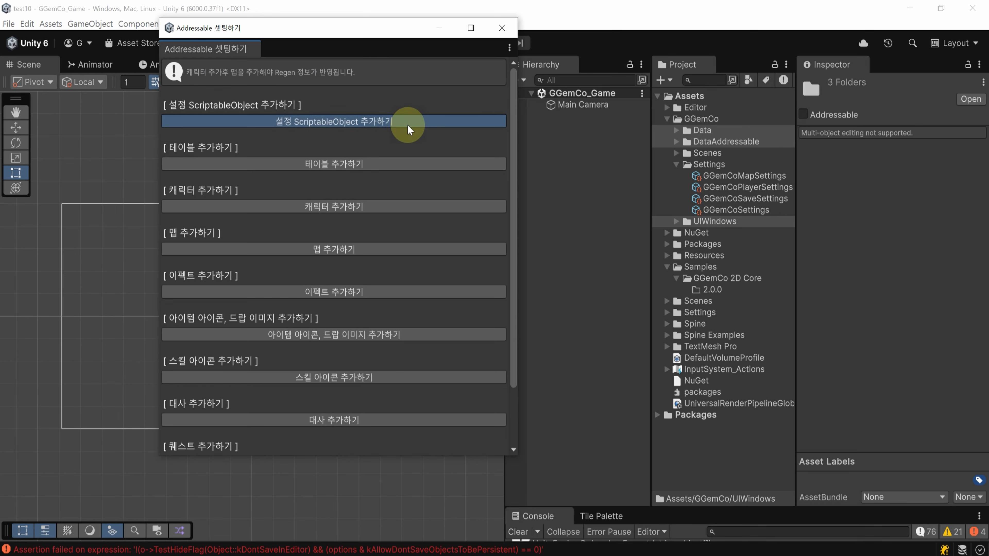
click(551, 305)
click(397, 164)
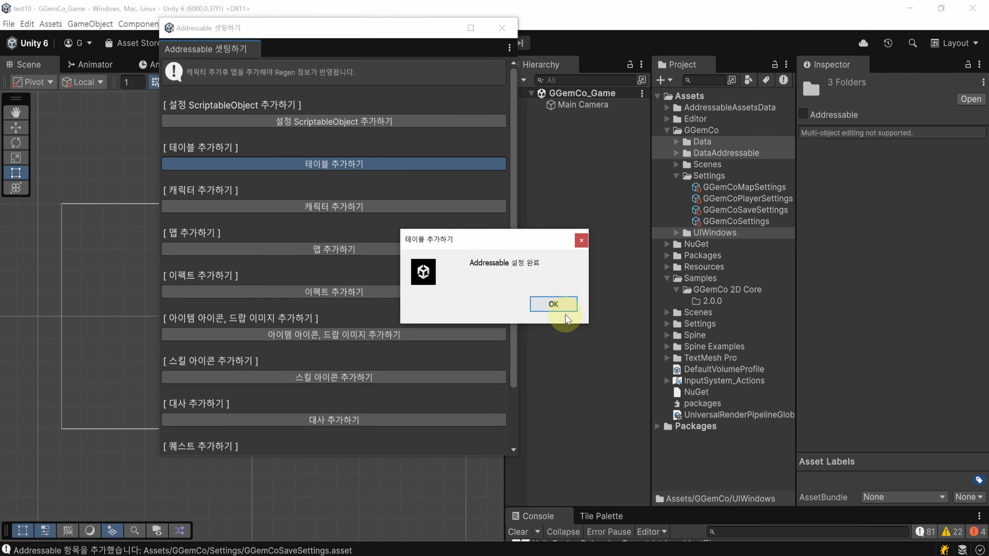
click(555, 304)
Register the characters, maps and effects (캐릭터, 맵, 이펙트) as Addressables
click(448, 214)
click(553, 305)
click(424, 251)
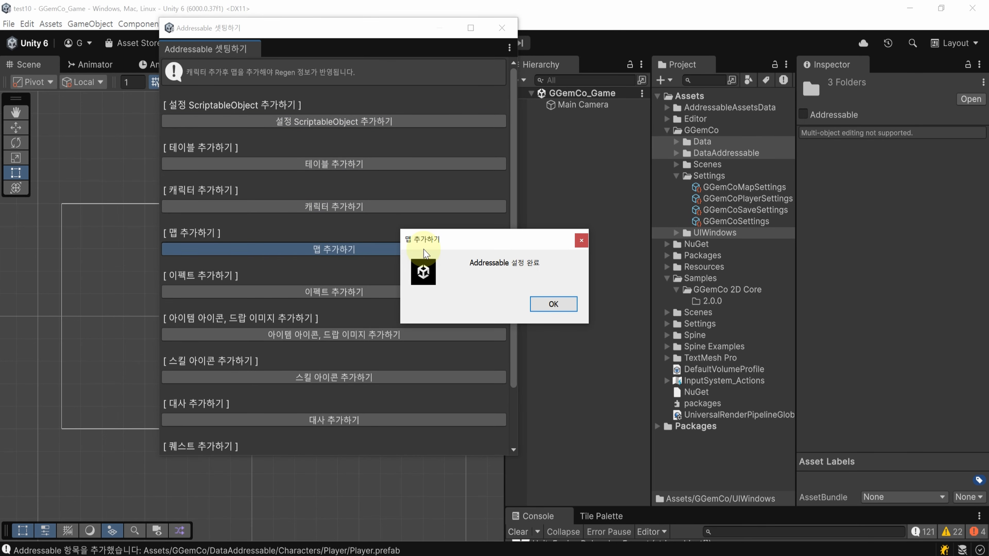
click(557, 305)
click(486, 291)
click(554, 305)
Register the item icons and drop images, skill icons and dialogues (대사) as Addressables
scroll(452, 259, down, 2)
click(453, 261)
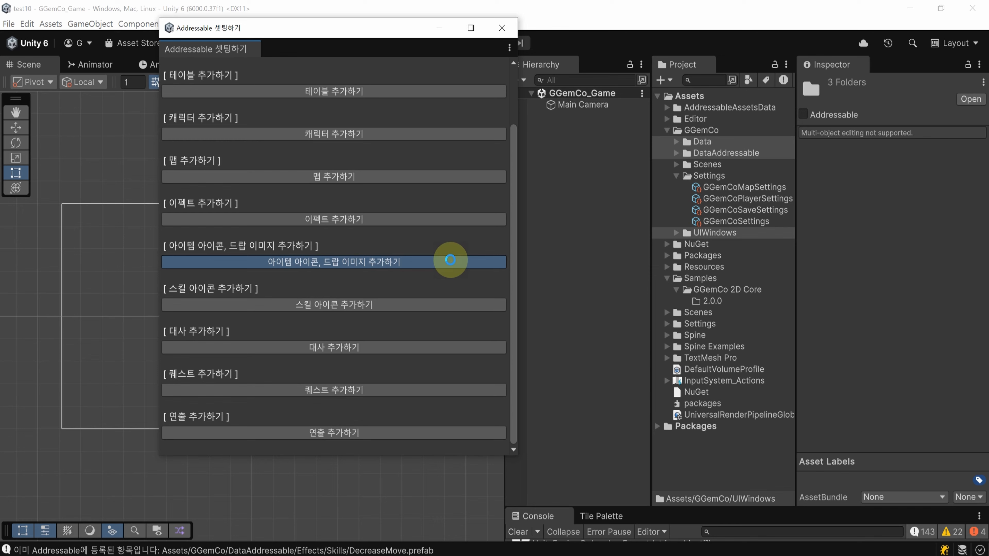
click(554, 305)
click(469, 314)
click(553, 304)
click(471, 346)
click(554, 304)
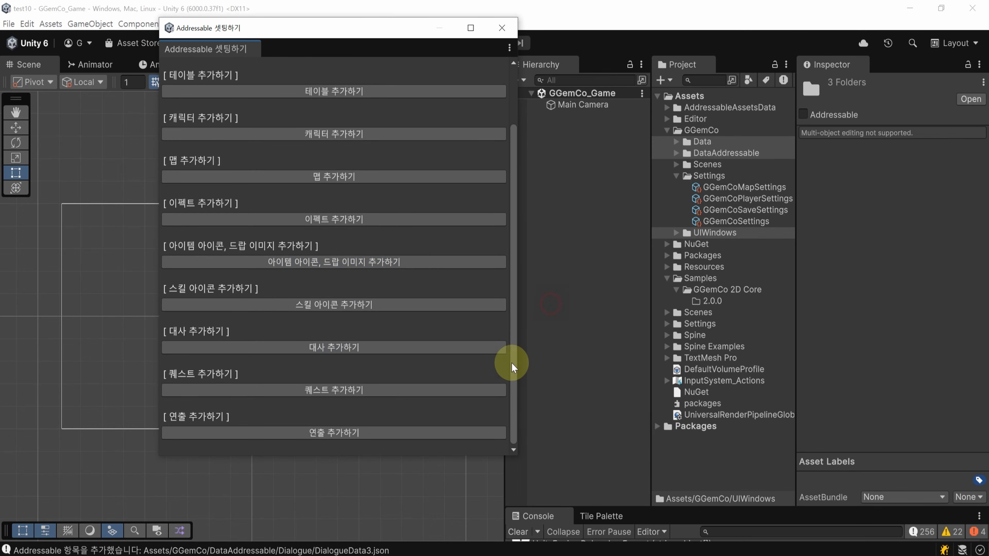
Register the quests (퀘스트) and cutscenes (연출) as Addressables and close the Addressable setup window
click(453, 390)
click(553, 304)
click(445, 432)
click(553, 304)
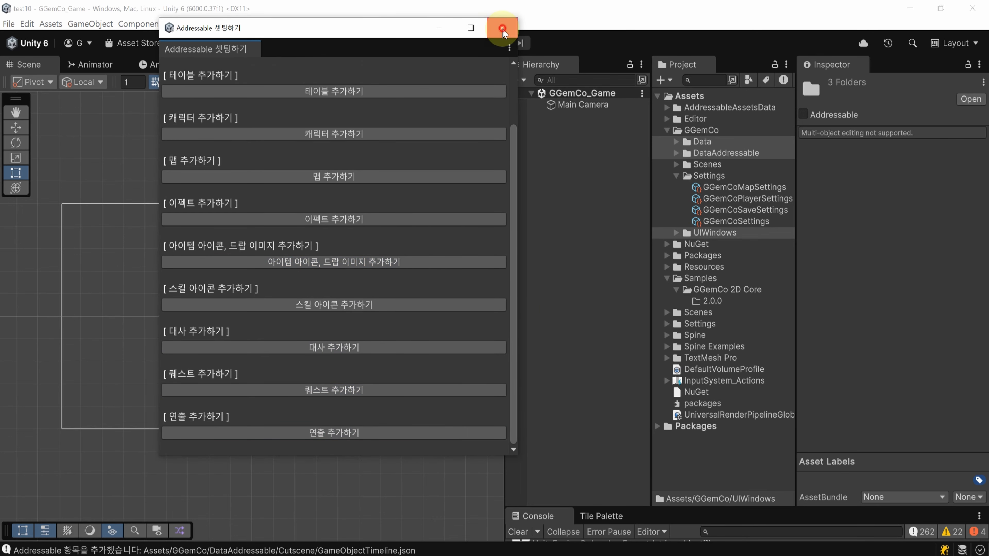
click(502, 27)
Open the Addressables asset management window to examine the registered assets
click(321, 24)
mouse_move(356, 215)
mouse_move(474, 227)
click(623, 228)
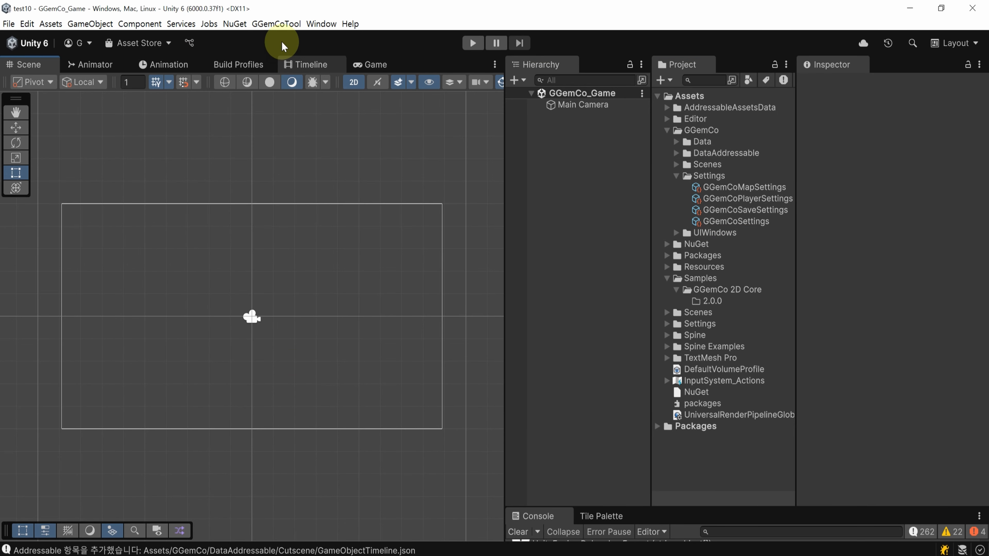
Open GGemCoTool's intro scene setup window (인트로 씬 셋팅하기), move it clear of the Hierarchy, and load the GGemCo_Intro scene
click(276, 24)
click(288, 38)
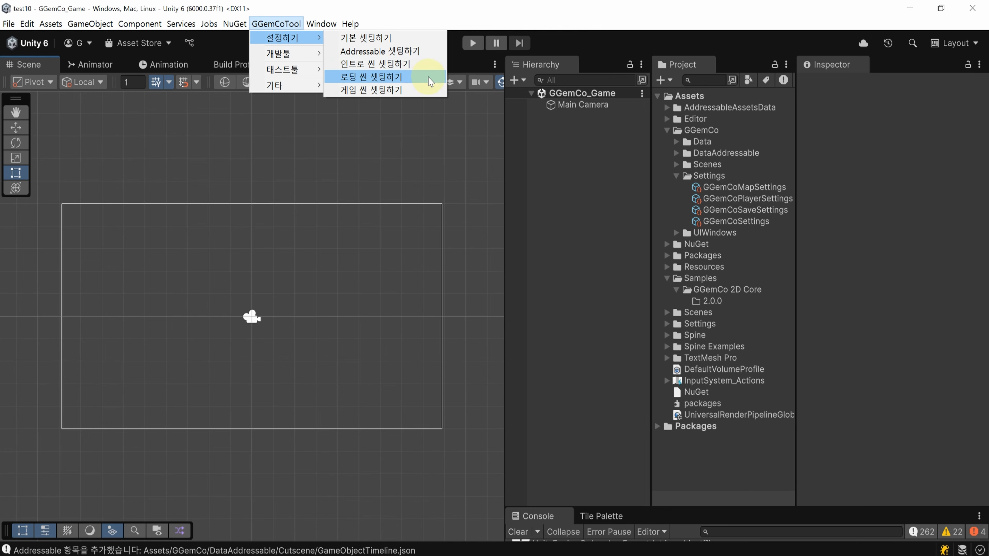
click(363, 64)
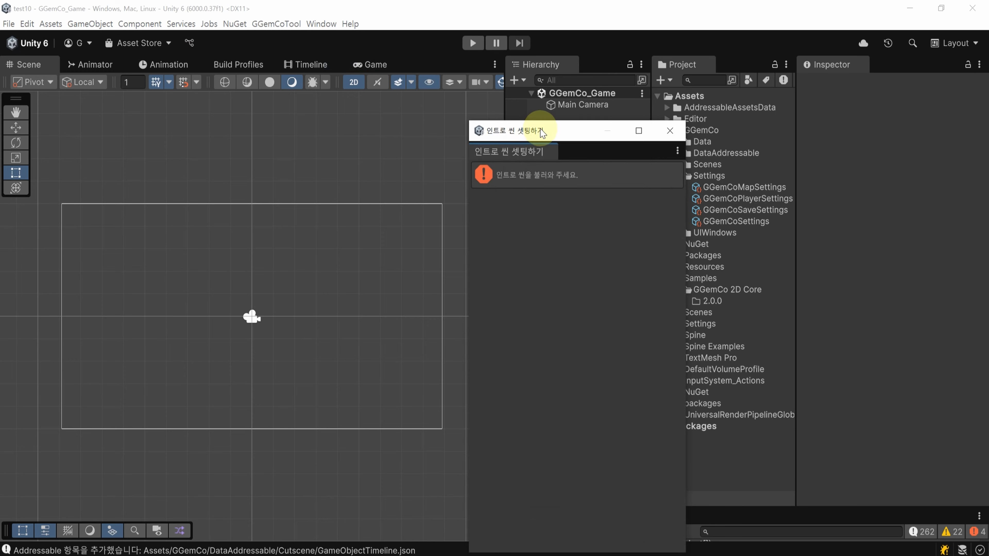
drag(541, 129, 315, 78)
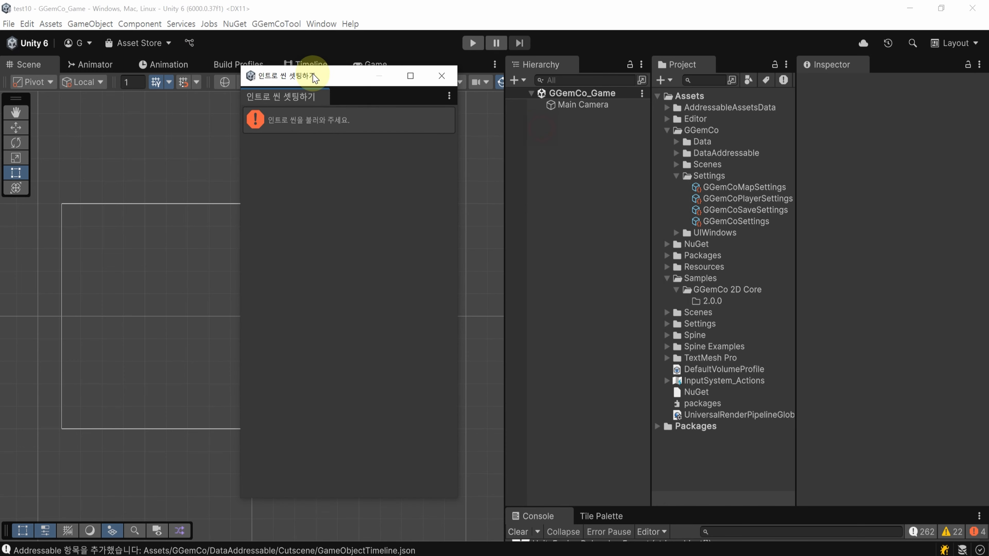
click(676, 165)
double_click(732, 187)
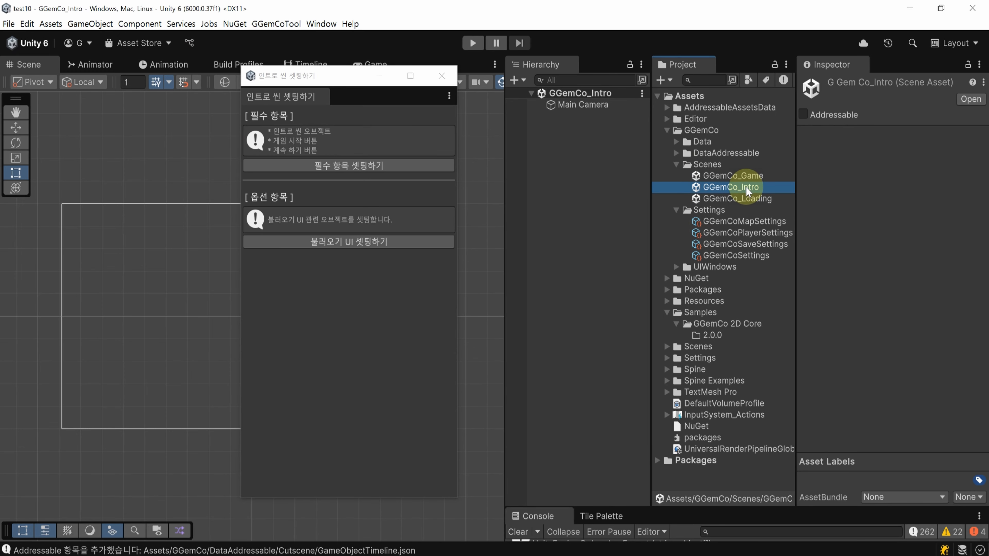
Generate the intro scene's required items (필수 항목 셋팅하기), save the scene and close the setup window
click(394, 167)
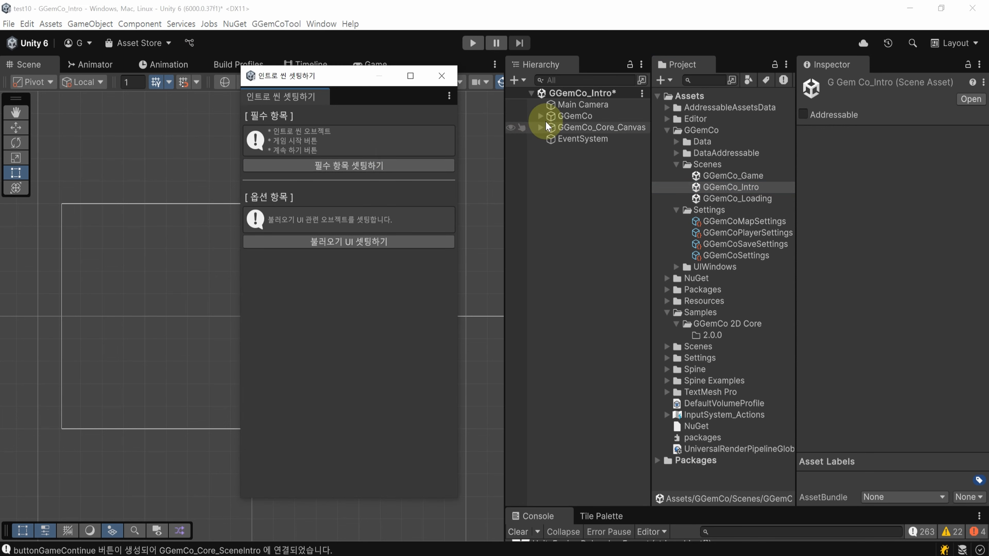
key(ctrl)
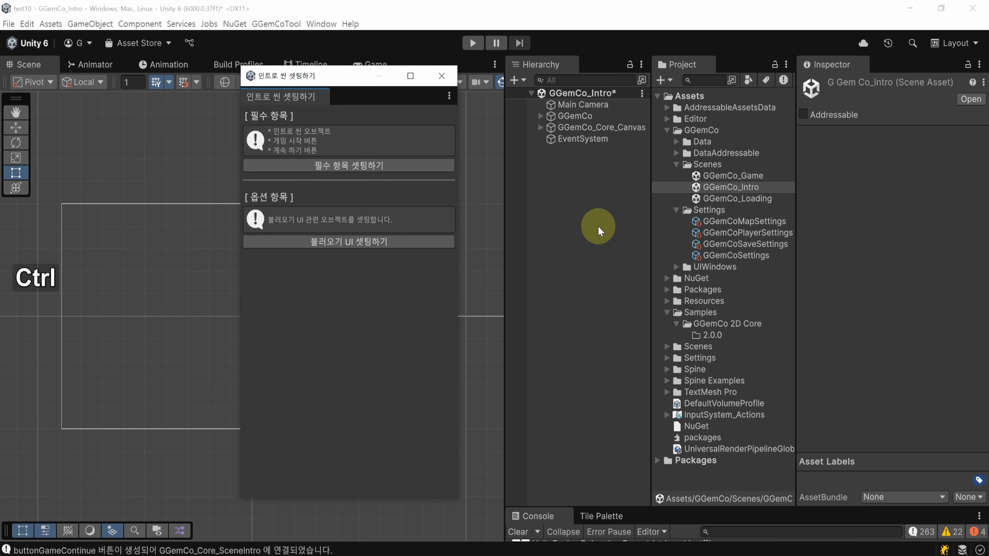
click(441, 77)
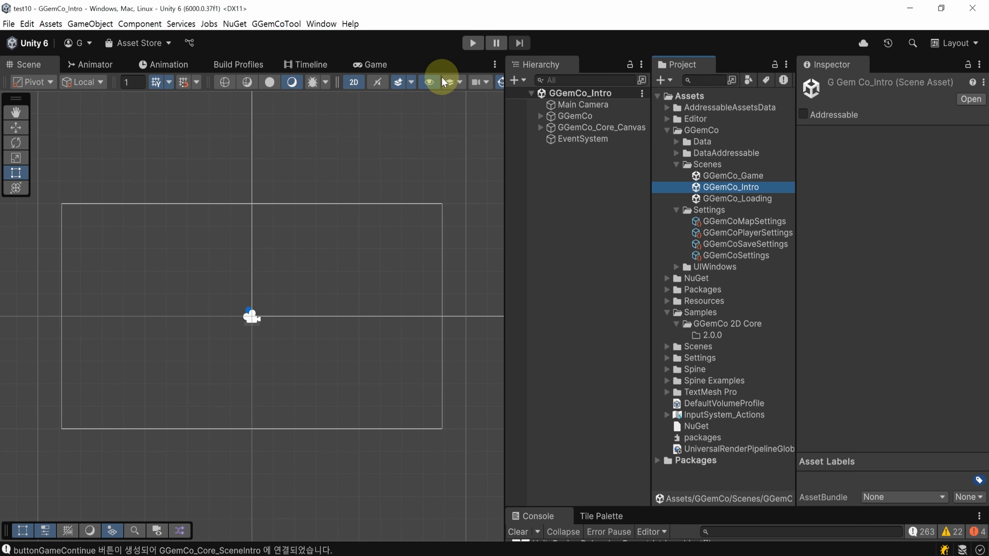
Examine the generated objects in the GGemCo_Intro hierarchy and frame the New Game and Continue Game buttons in the scene
click(541, 116)
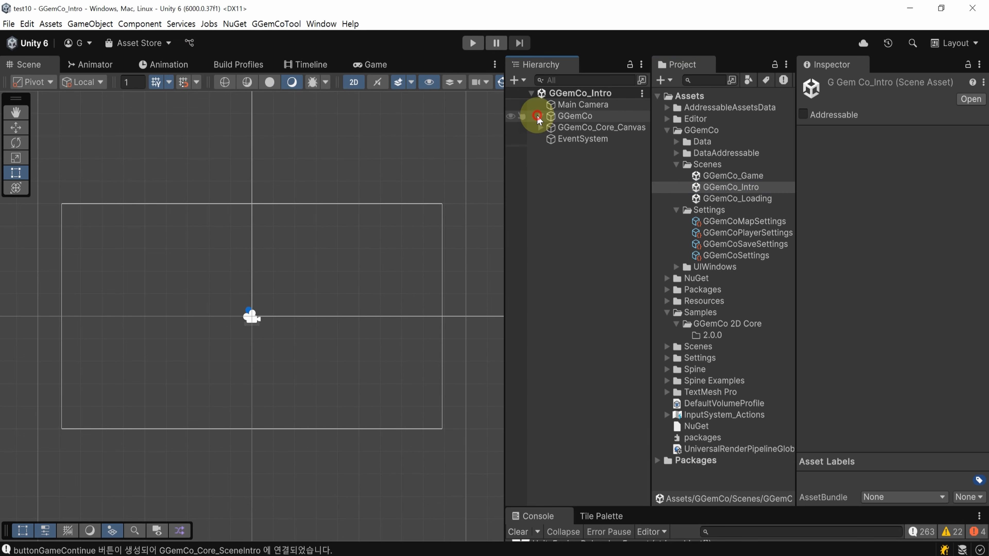
click(550, 128)
click(545, 150)
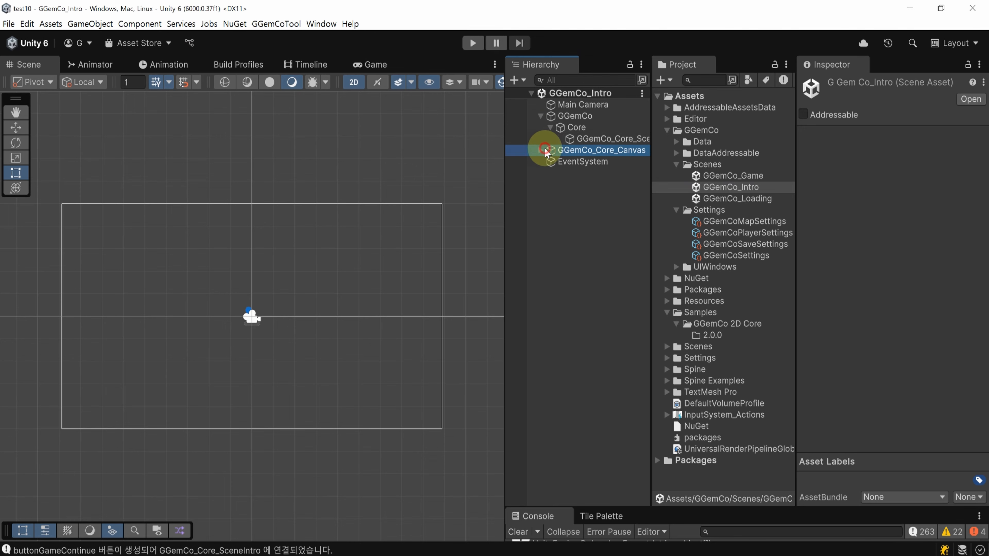
click(540, 150)
double_click(613, 167)
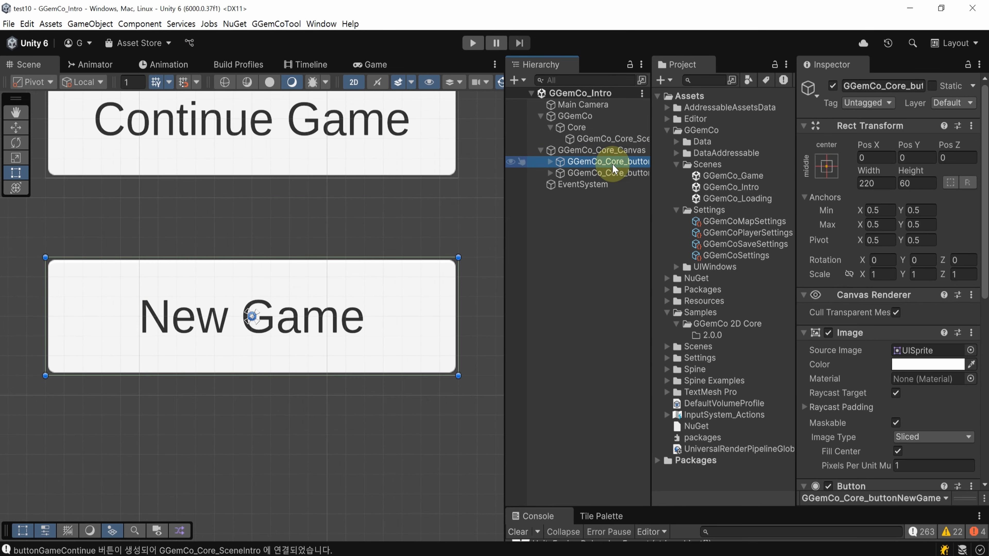
scroll(442, 172, down, 5)
middle_drag(444, 190, 309, 256)
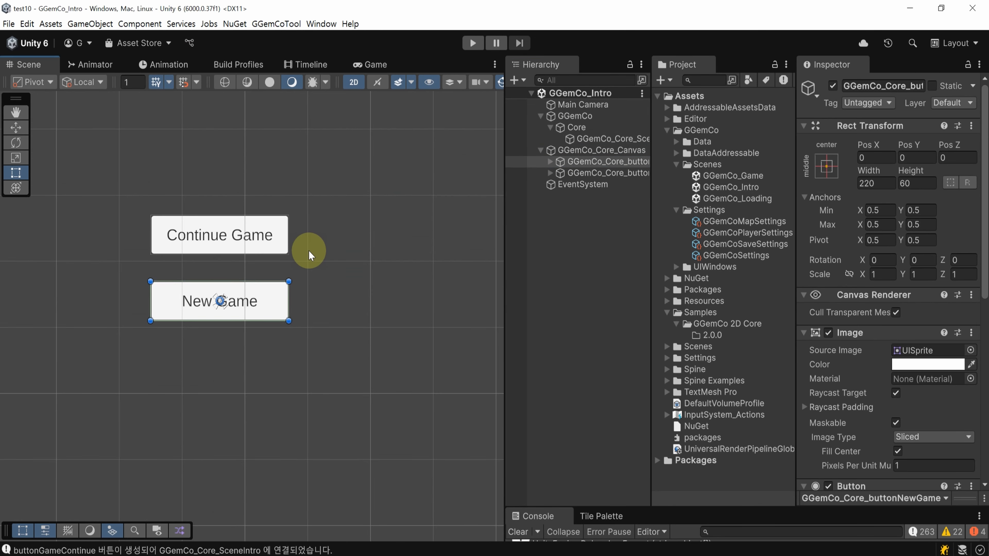
Load the GGemCo_Loading scene and open GGemCoTool's loading scene setup window (로딩 씬 셋팅하기)
double_click(737, 198)
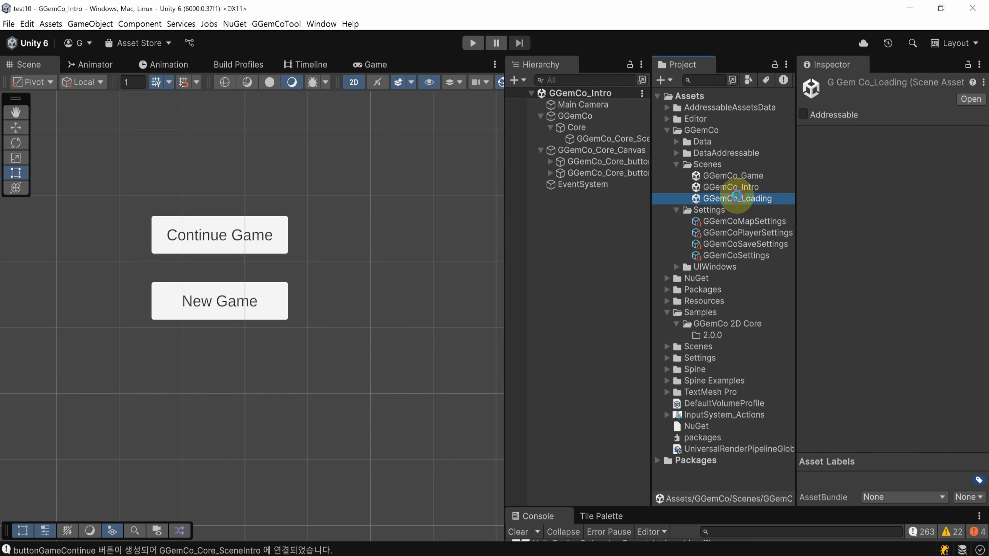
click(264, 26)
mouse_move(277, 38)
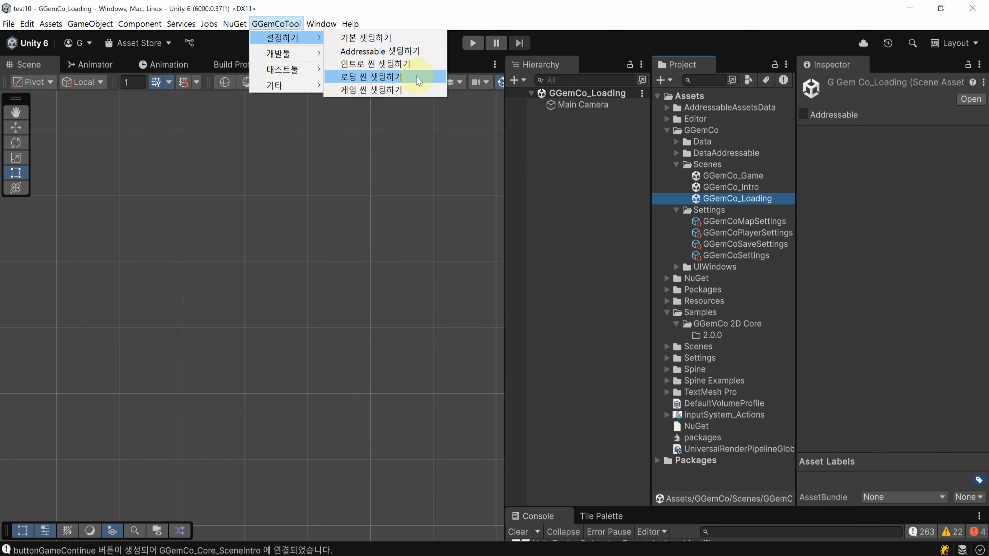
click(427, 80)
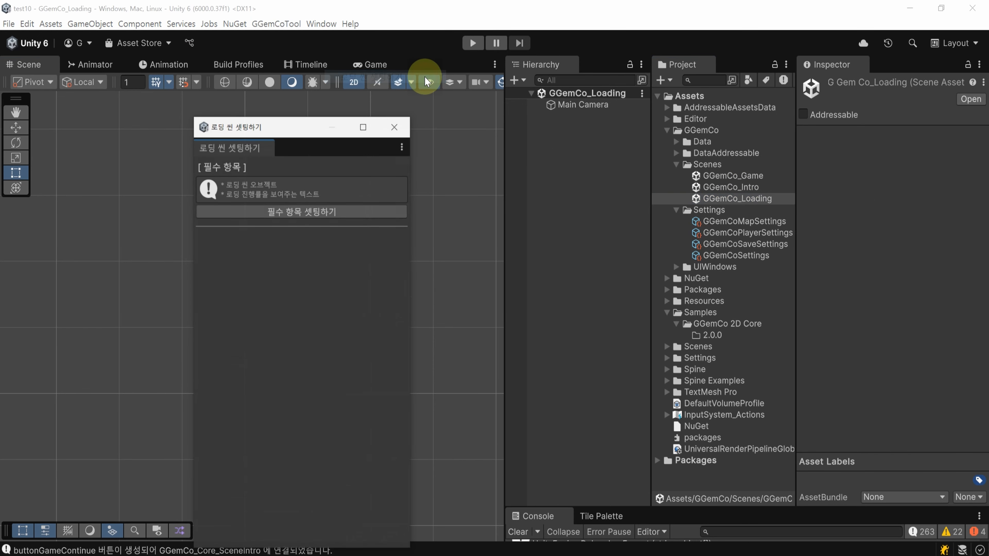
Generate the loading scene's required items (필수 항목 셋팅하기), close the setup window, frame GGemCo_Core_Canvas and save the scene
click(308, 212)
click(394, 127)
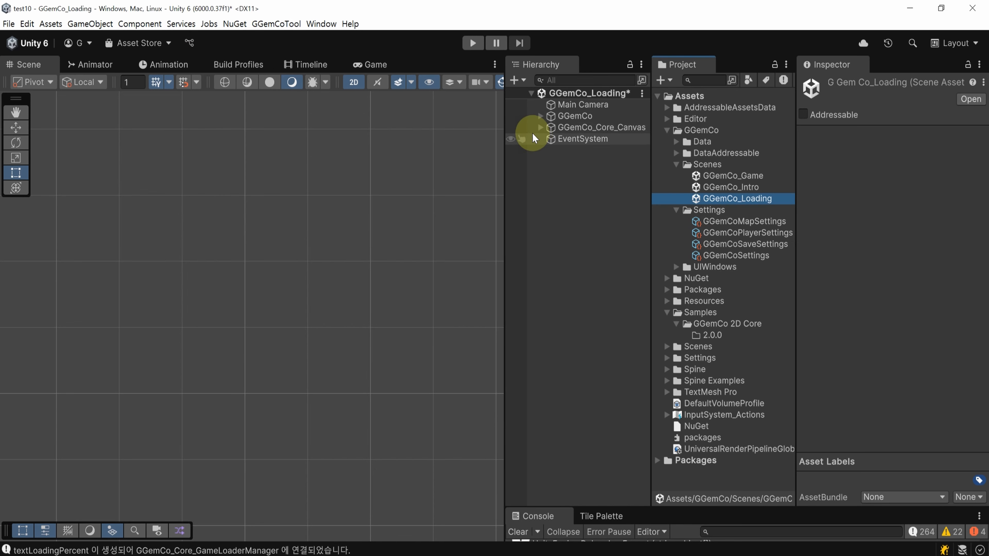
double_click(571, 128)
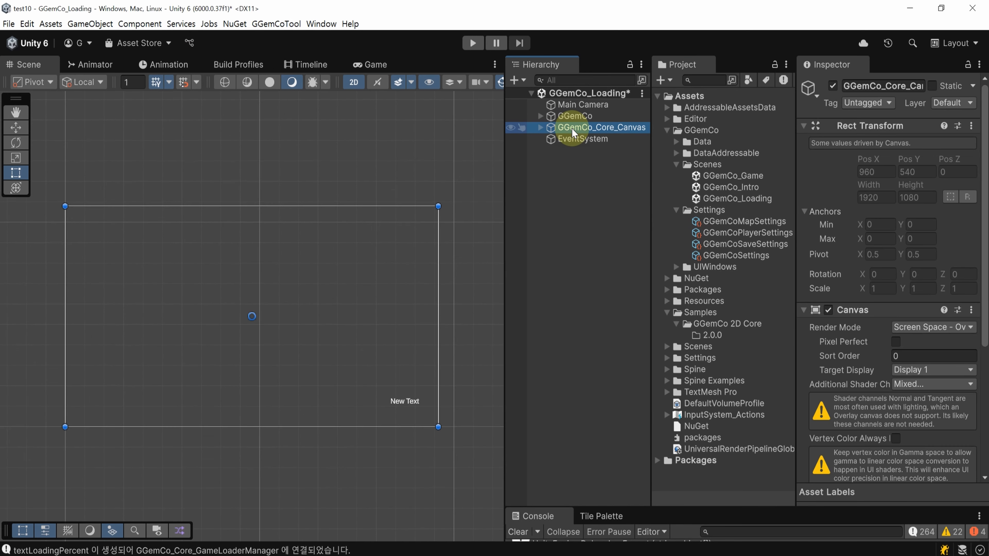
key(ctrl+s)
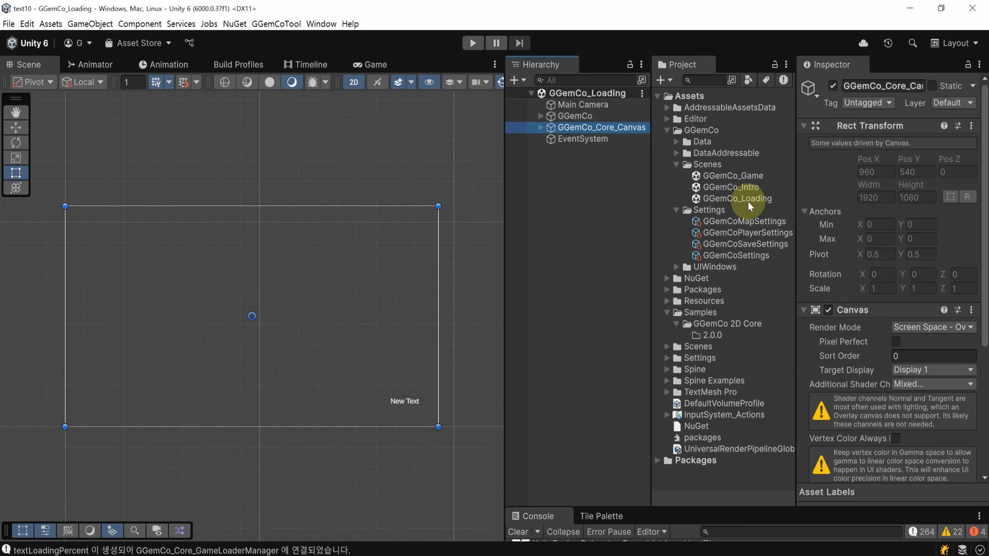
Load the GGemCo_Game scene and open GGemCoTool's game scene setup window (게임 씬 셋팅하기)
double_click(750, 177)
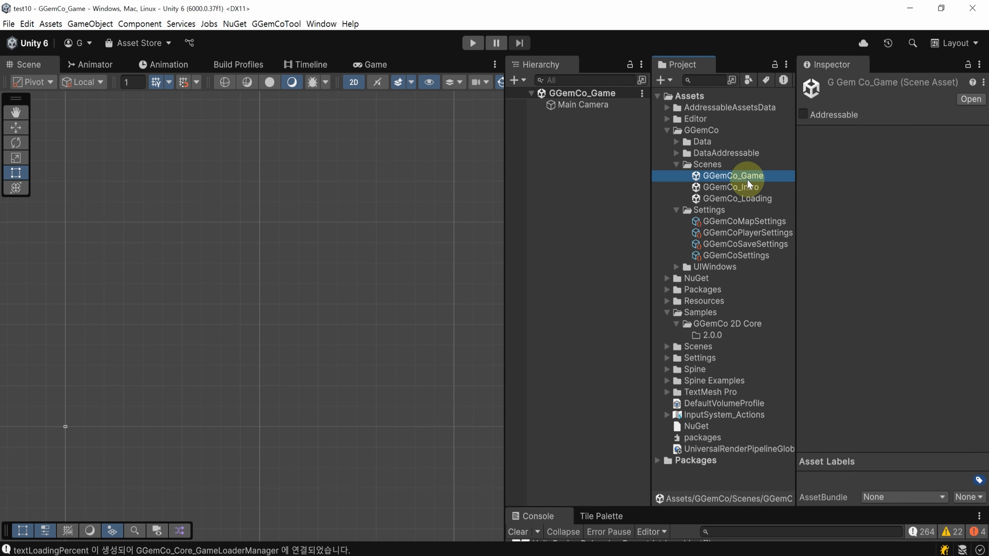
click(269, 24)
mouse_move(283, 38)
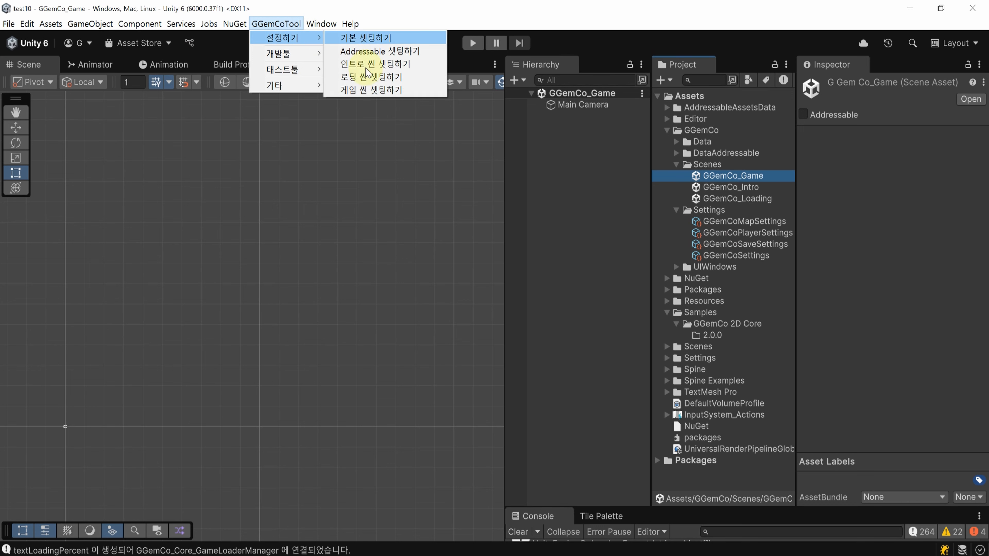
click(421, 91)
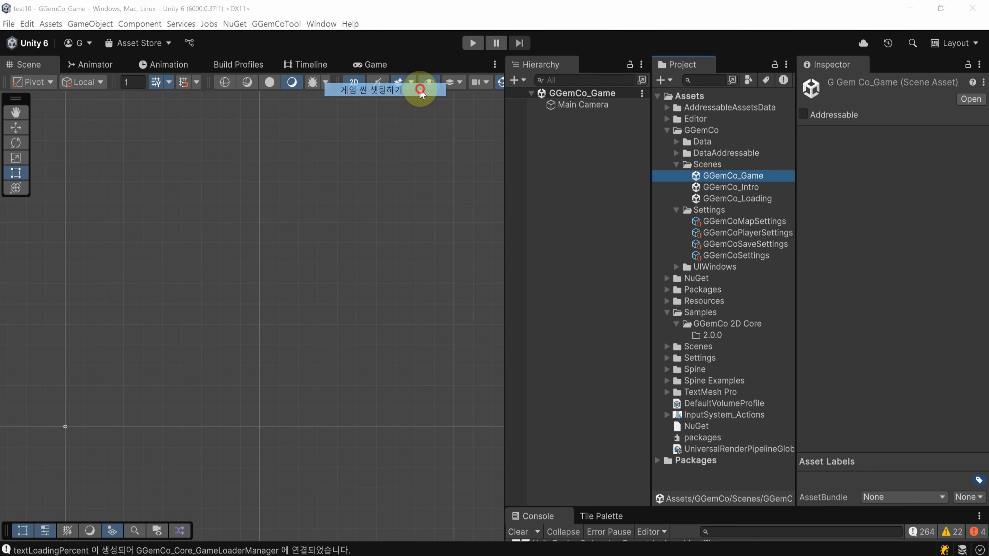
Generate the game scene's required items (필수 항목 셋팅하기) and all test windows (모든 테스트 윈도우 셋팅하기), and close the setup window with the scene saved
click(461, 207)
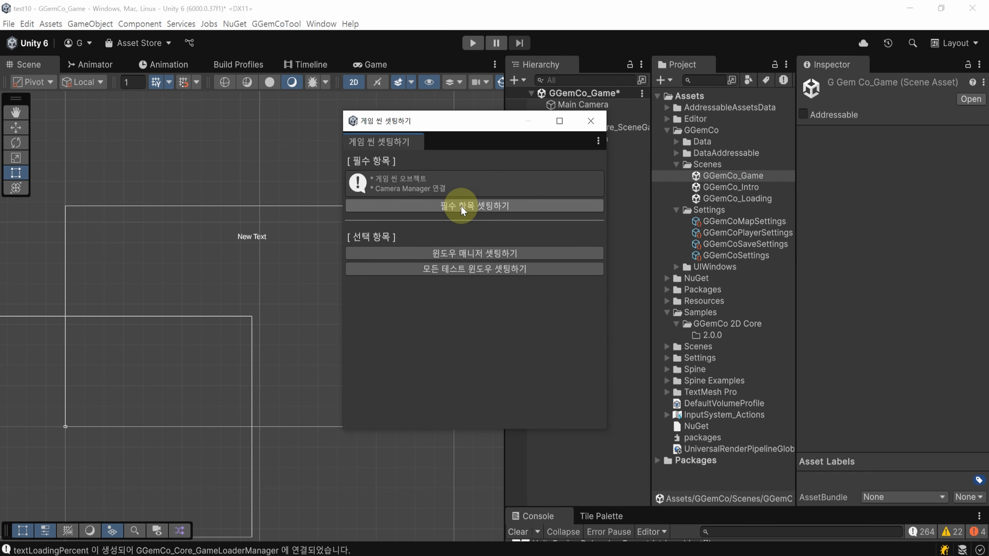
drag(463, 121, 295, 73)
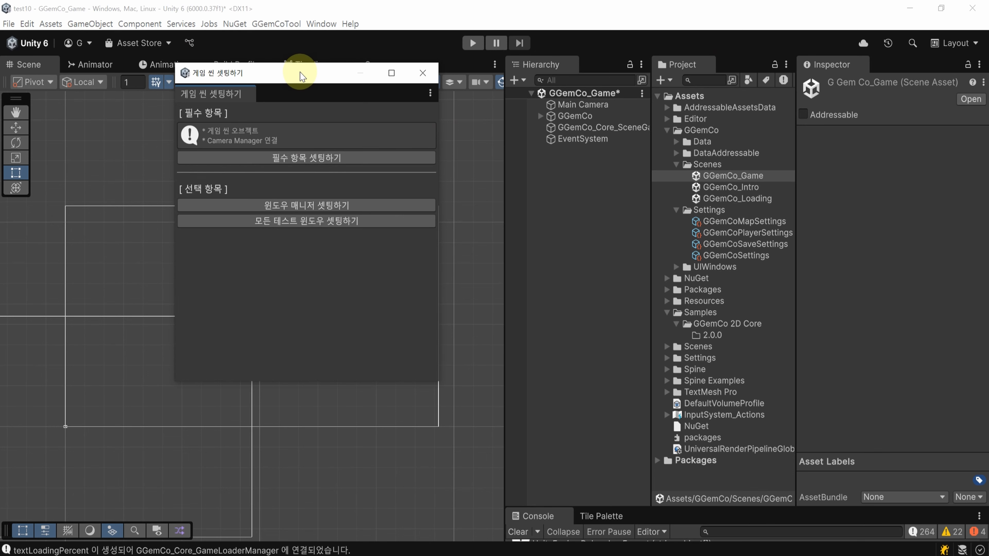
click(380, 225)
click(422, 73)
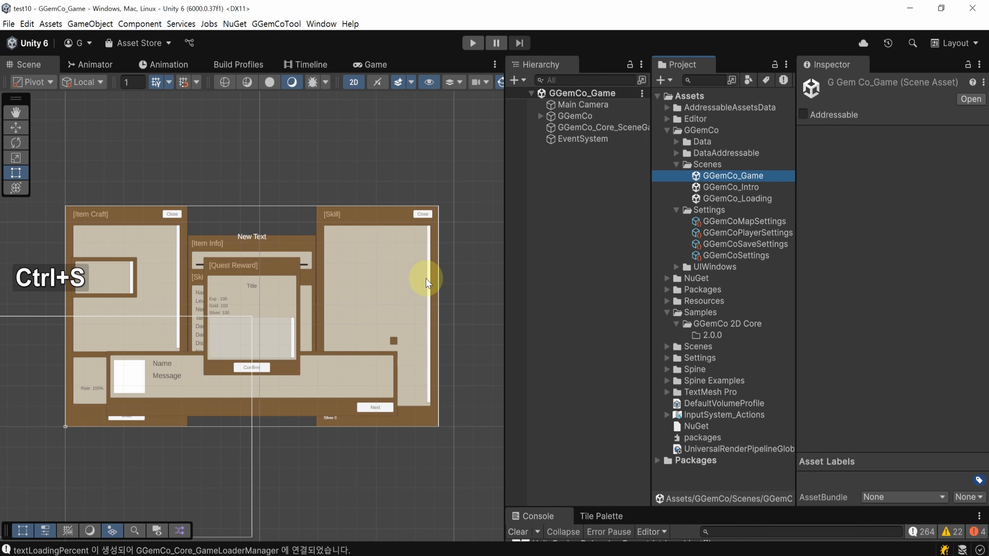
Widen the Hierarchy area to read the generated object names and set the Main Camera's orthographic size to 350
click(483, 307)
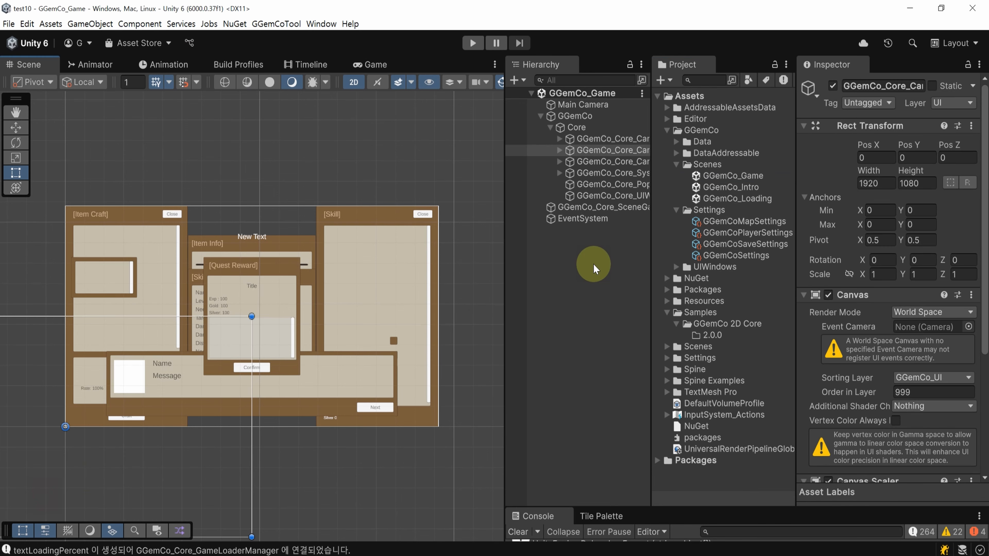
drag(505, 234, 408, 234)
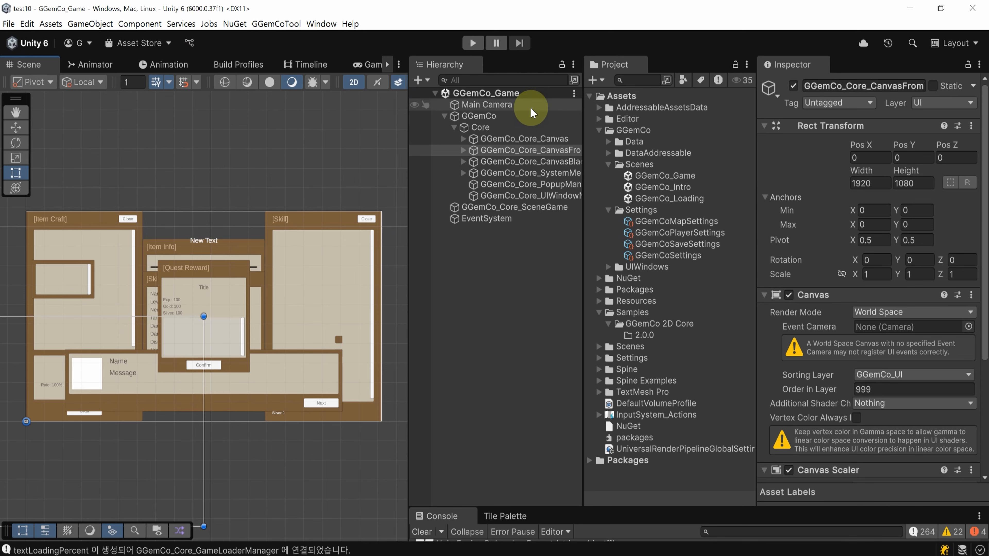
click(477, 105)
click(876, 257)
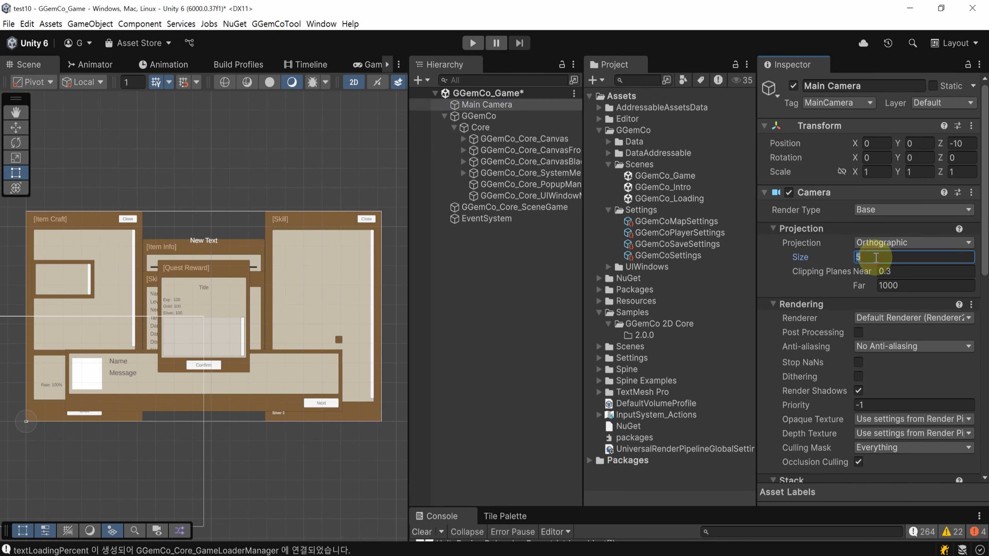
text(350)
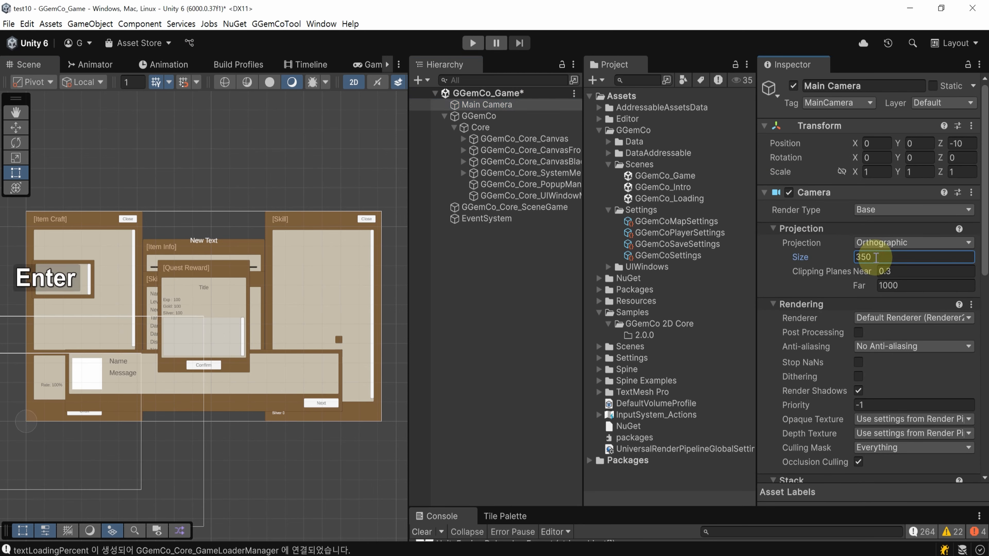
In GGemCoMapSettings, set the tilemap grid cell size to 64 by 64 and the Start Map Uid to 101
click(676, 221)
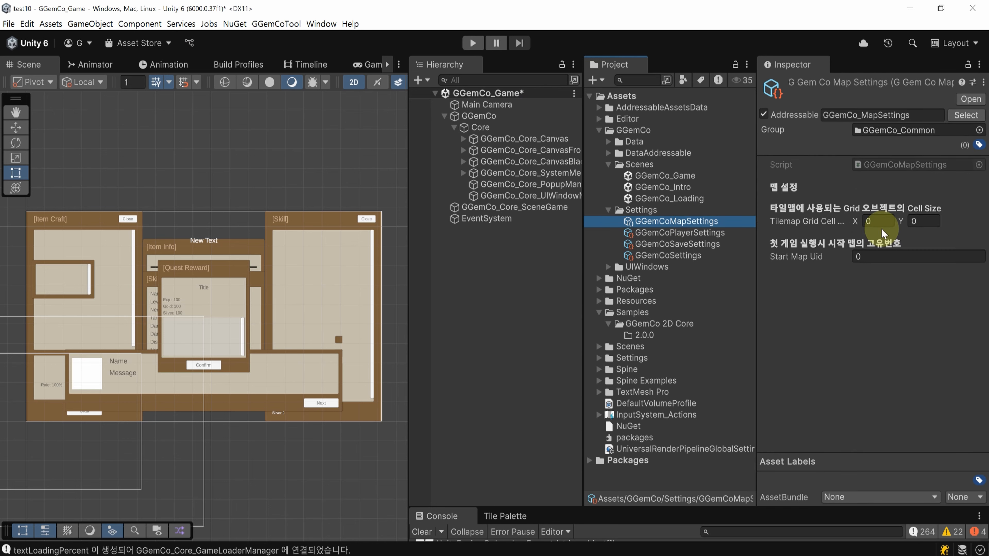
click(879, 221)
text(64)
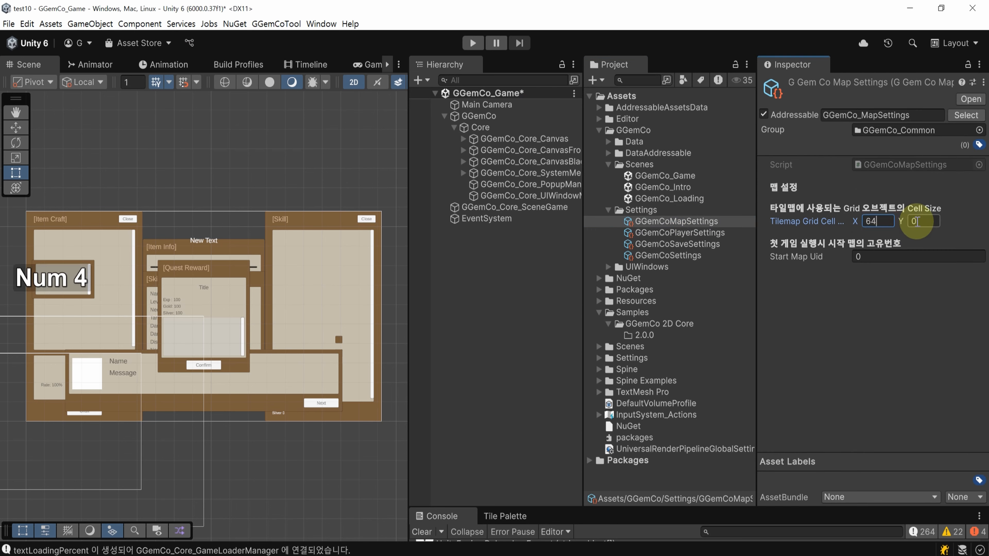
click(919, 221)
text(64)
click(874, 259)
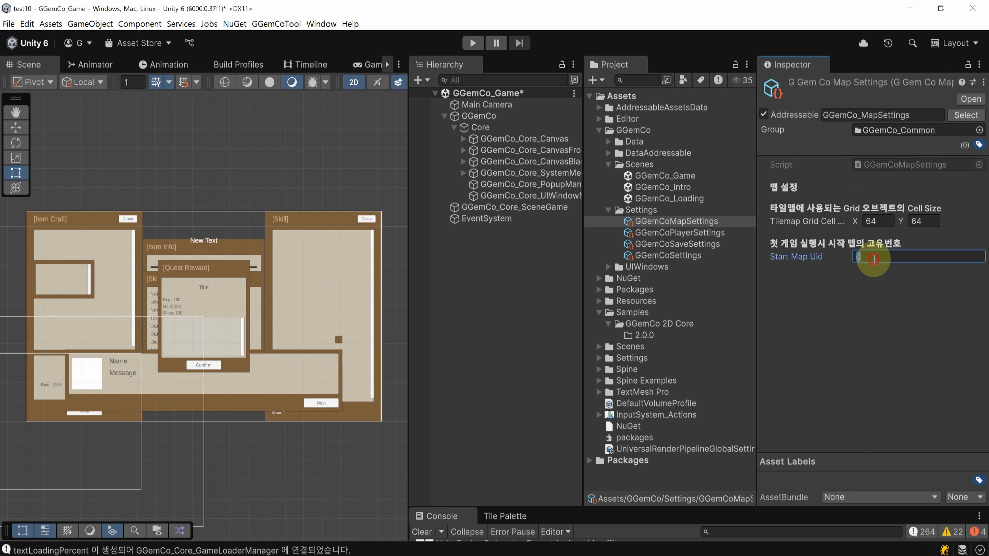
text(101)
key(Return)
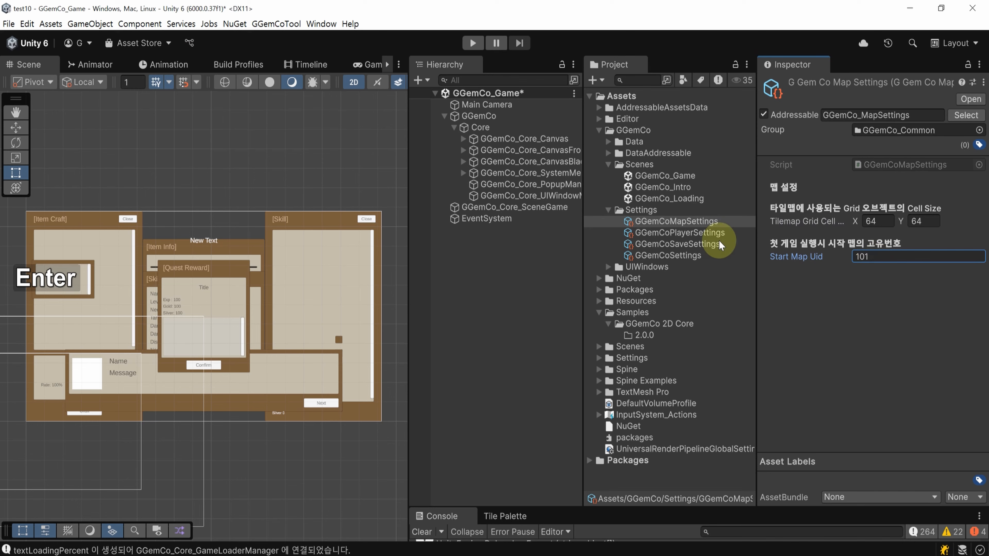
In GGemCoPlayerSettings, set Start Scale to 0.2, Stat Move Step to 128 and Stat Move Speed to 200
click(660, 234)
click(884, 292)
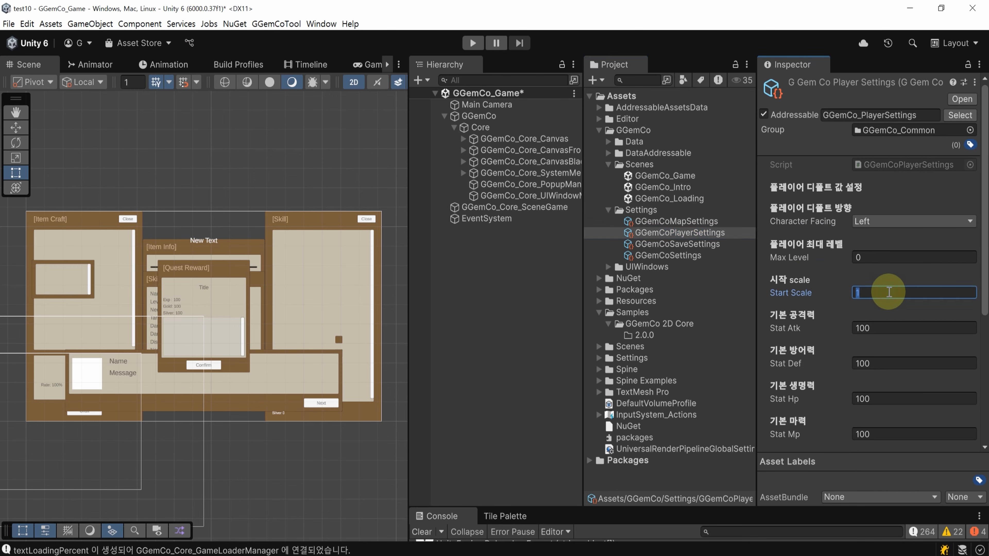
text(0.2)
scroll(888, 292, down, 5)
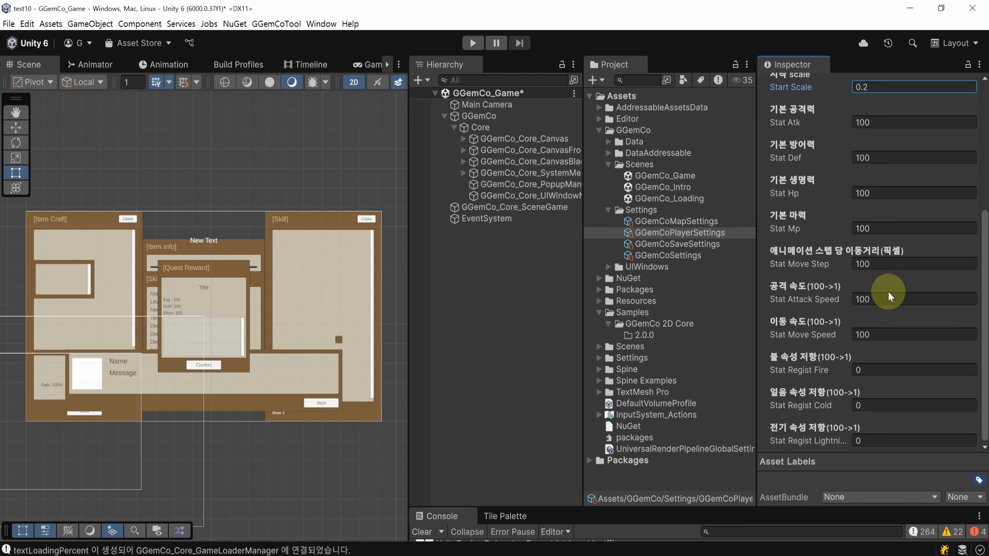
click(879, 267)
text(1)
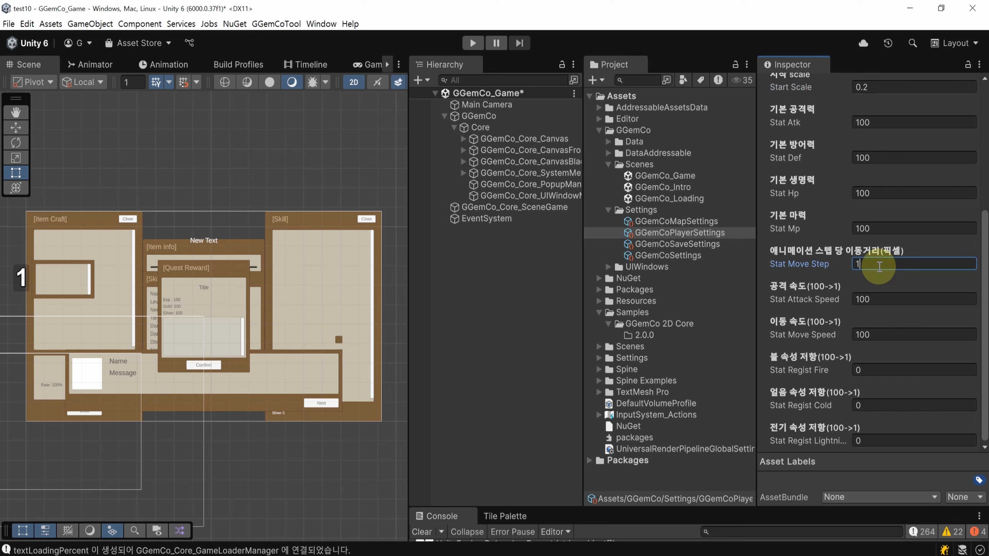
text(28)
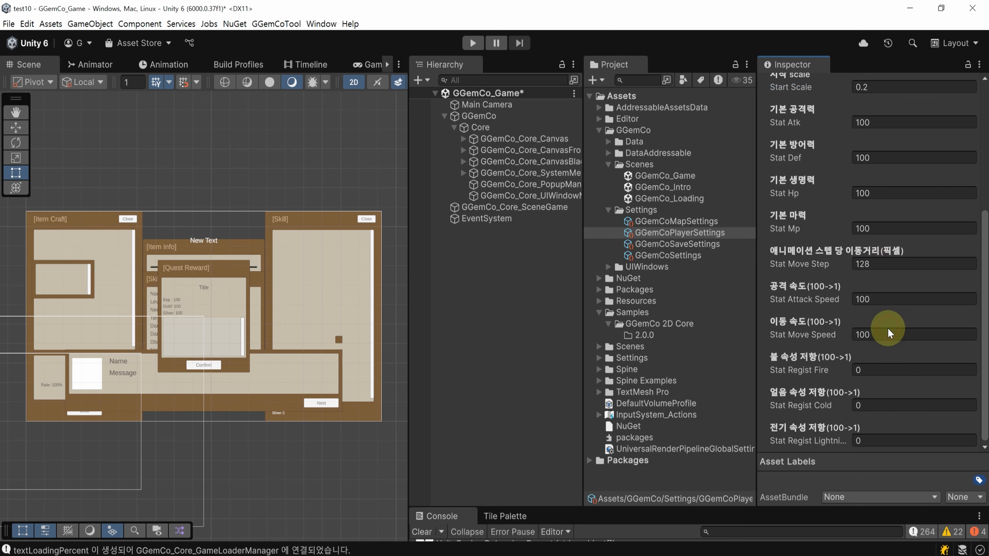
text(200)
click(79, 466)
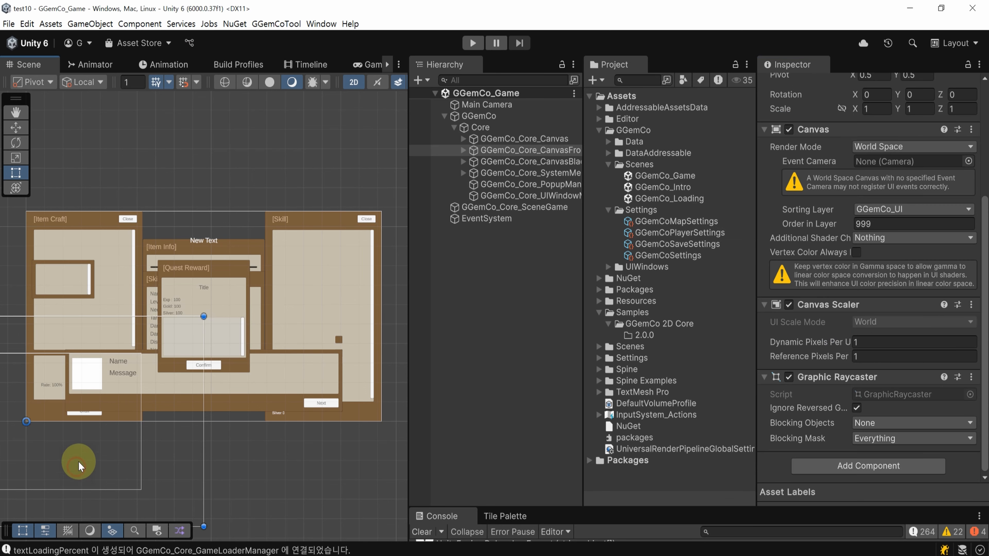
Open the Project Settings at the Player category and move the window toward the screen's upper edge
click(27, 24)
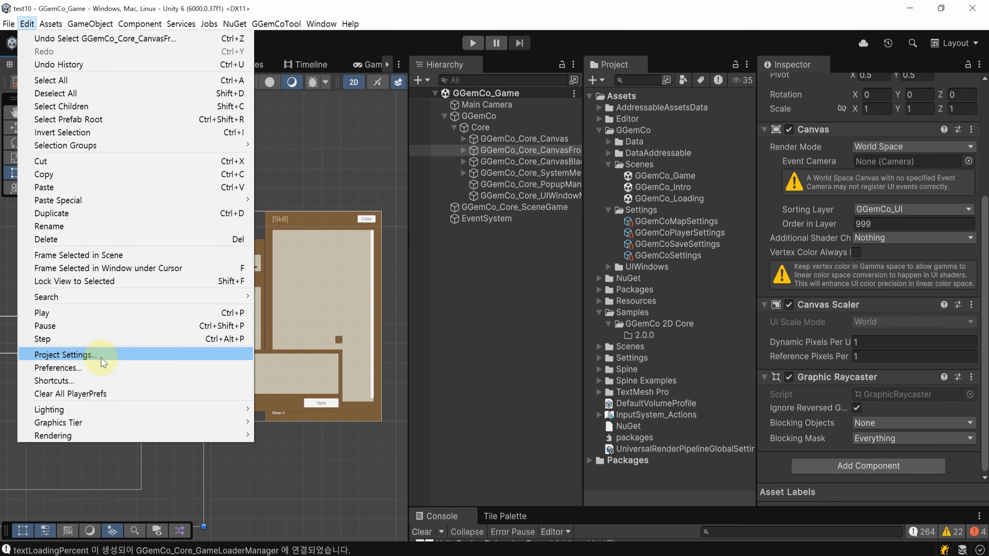
click(149, 362)
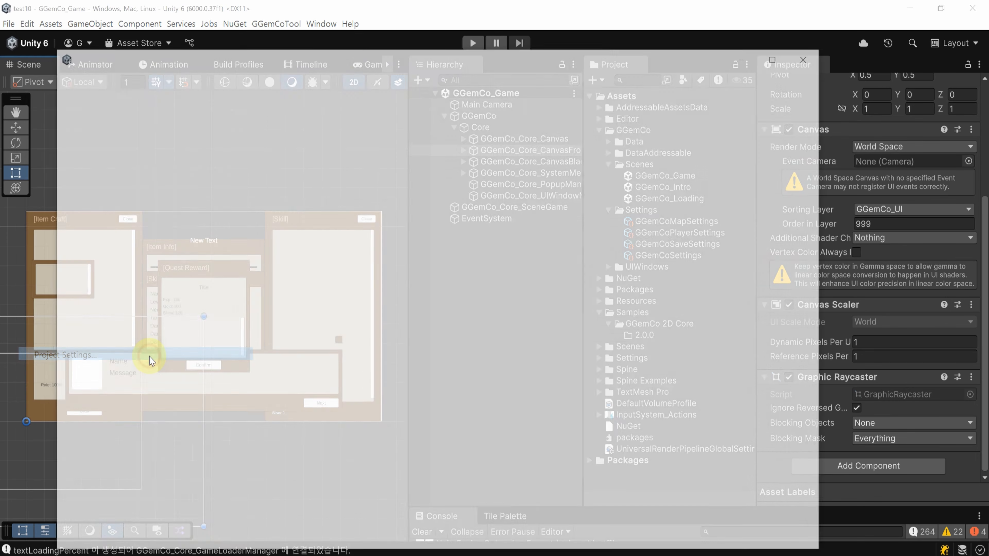
drag(352, 67, 306, 20)
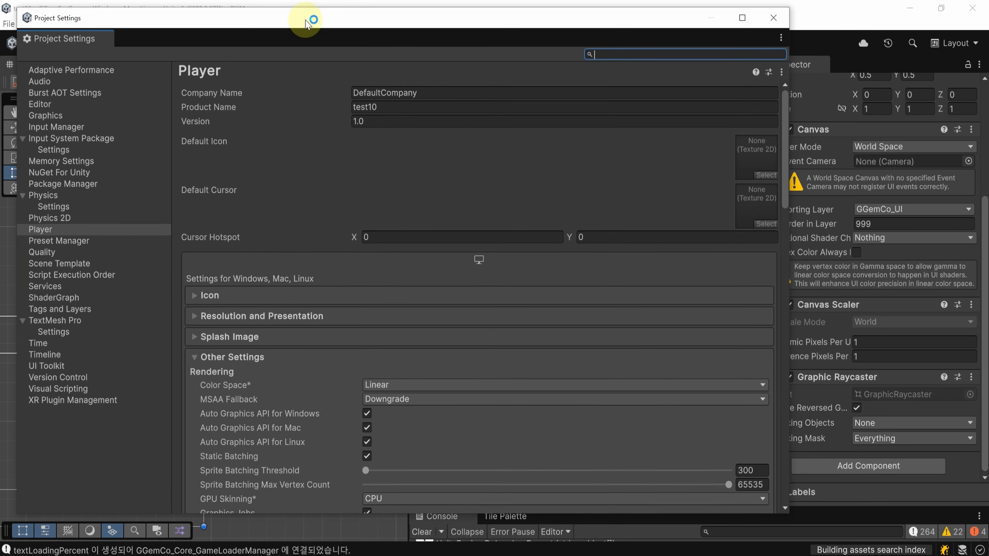
Make sure Active Input Handling is set to Both in the Player configuration, and shrink the Project Settings window
scroll(288, 183, down, 15)
scroll(293, 186, down, 5)
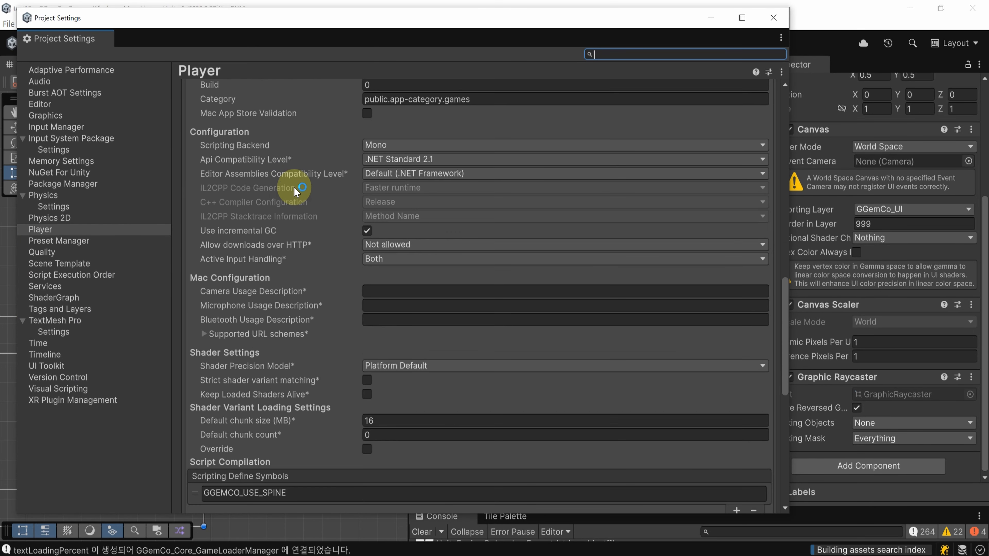
scroll(424, 260, down, 6)
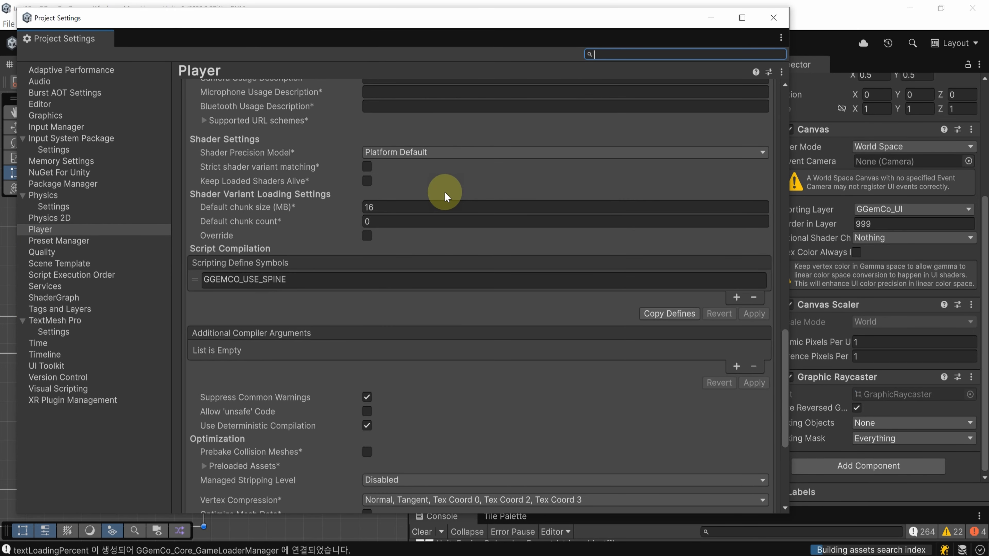
scroll(445, 191, down, 2)
scroll(444, 192, down, 3)
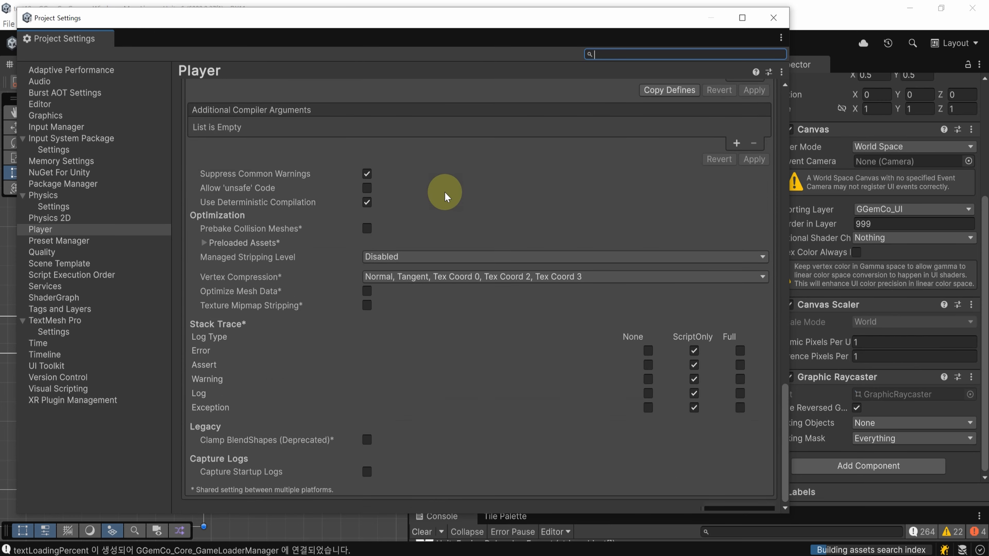
scroll(445, 191, up, 5)
scroll(402, 238, up, 5)
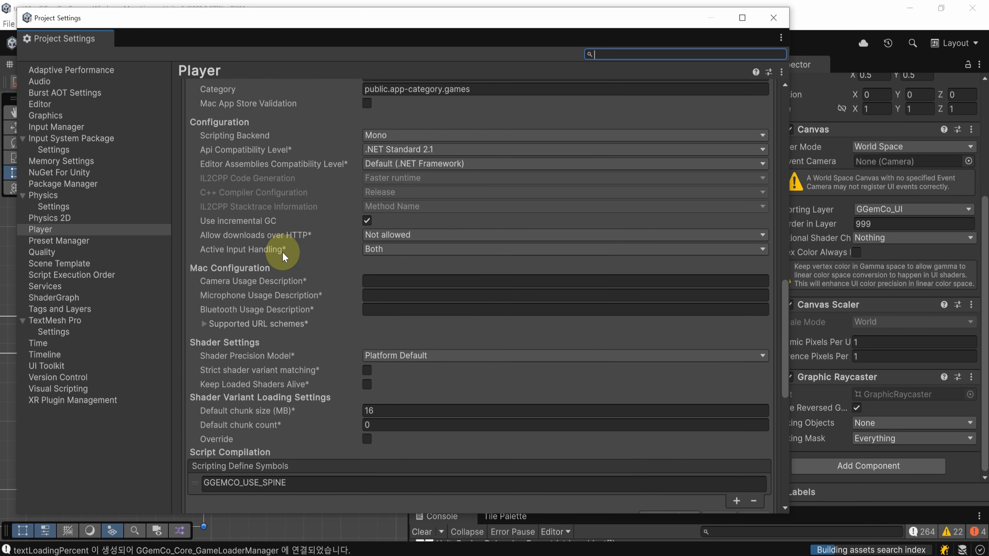
click(407, 249)
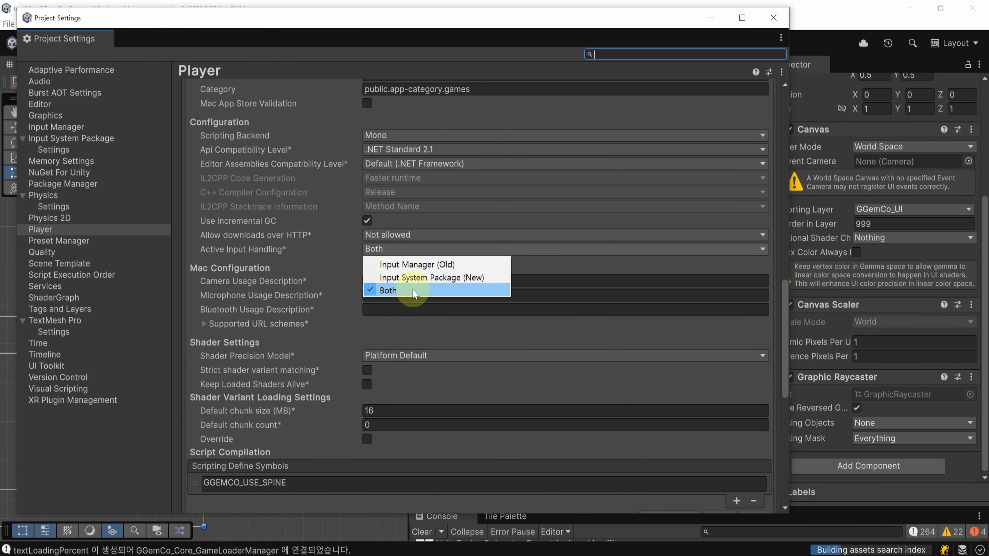
click(786, 514)
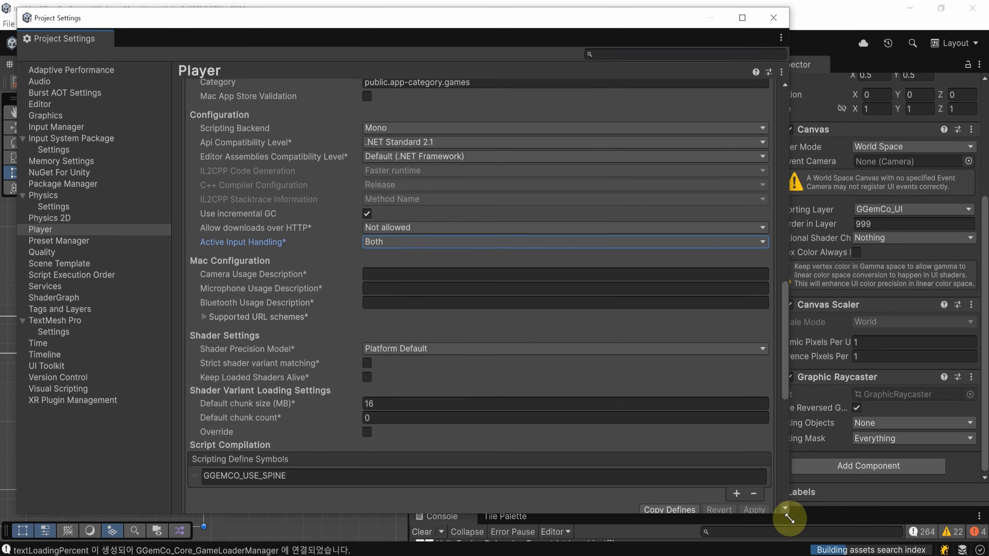
drag(789, 518, 620, 371)
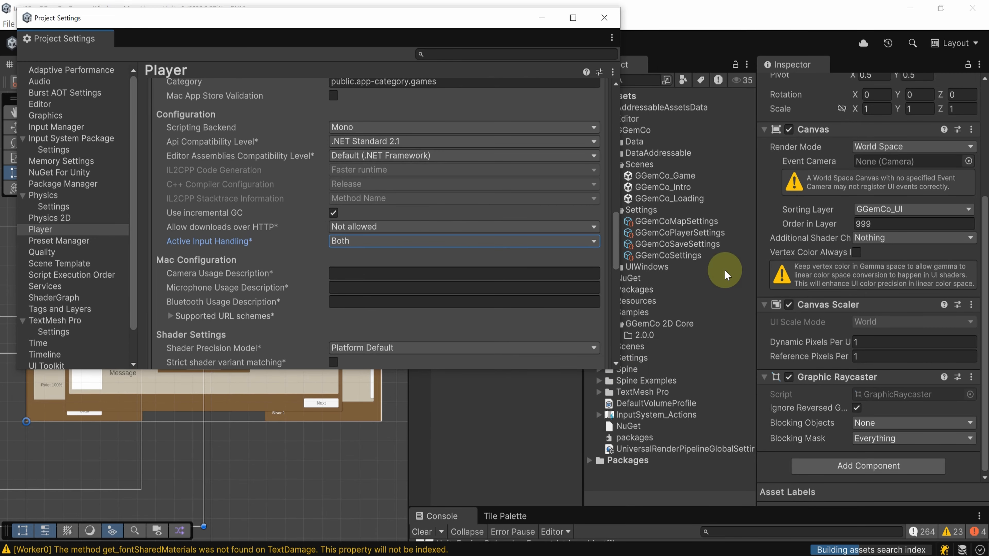
In GGemCoSettings, set the Input System Type to Both and close the Project Settings window
click(704, 256)
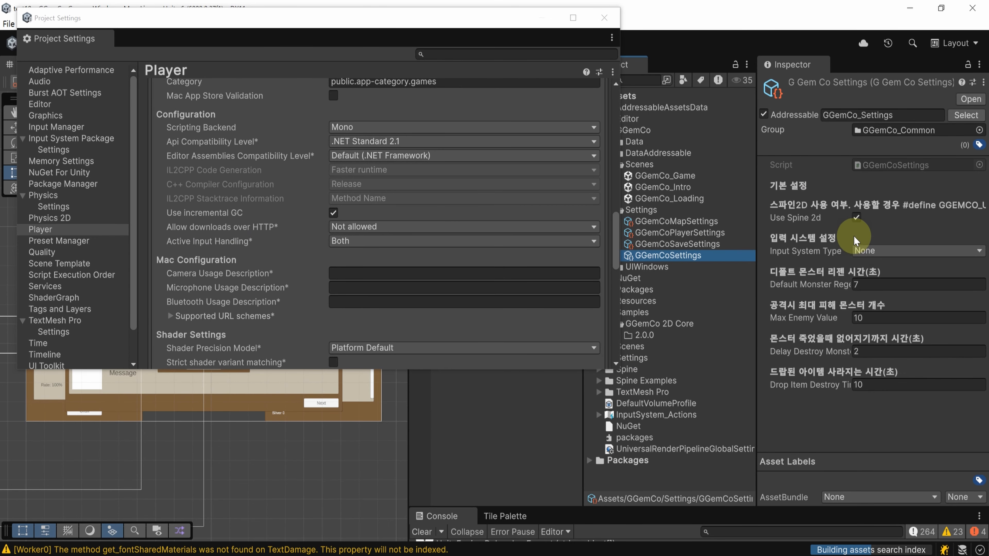
click(886, 253)
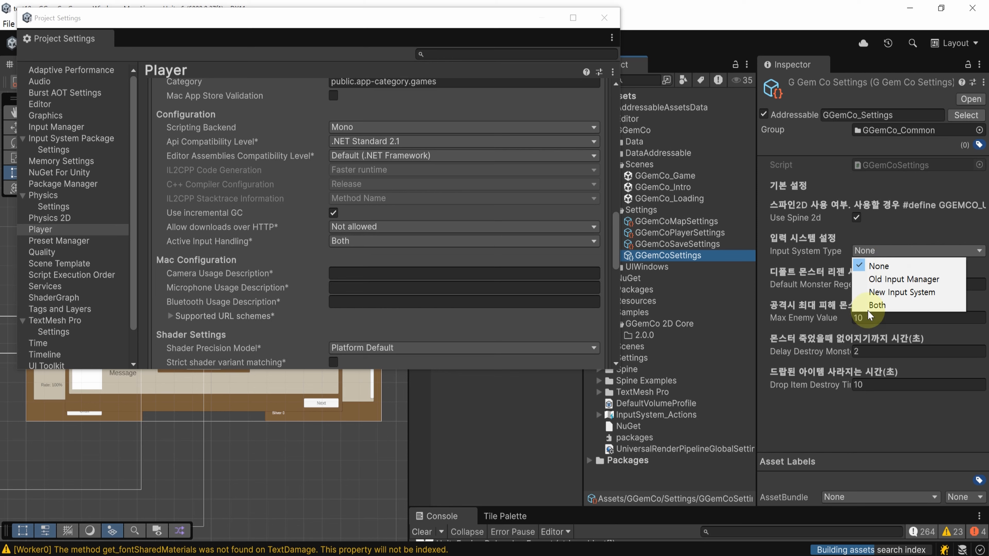
click(896, 305)
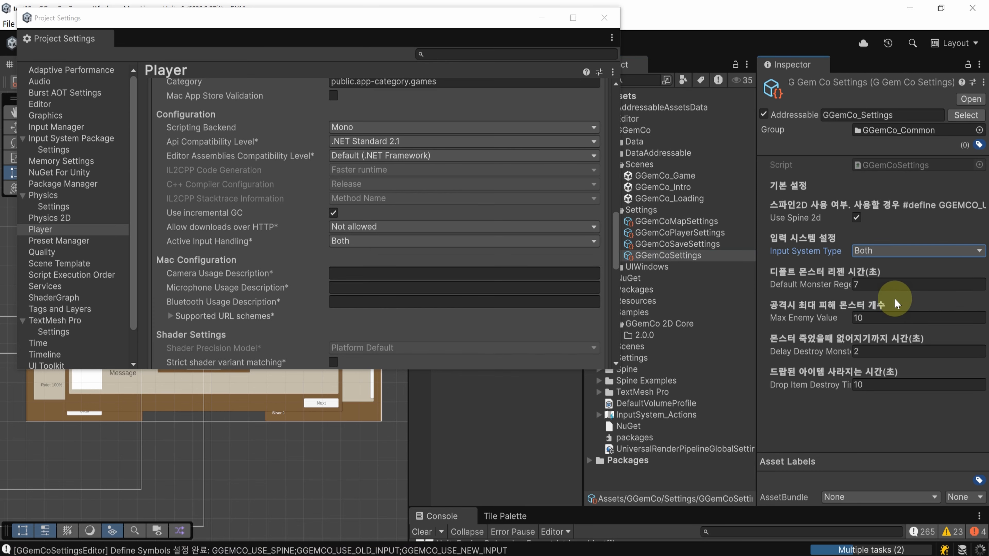
click(164, 486)
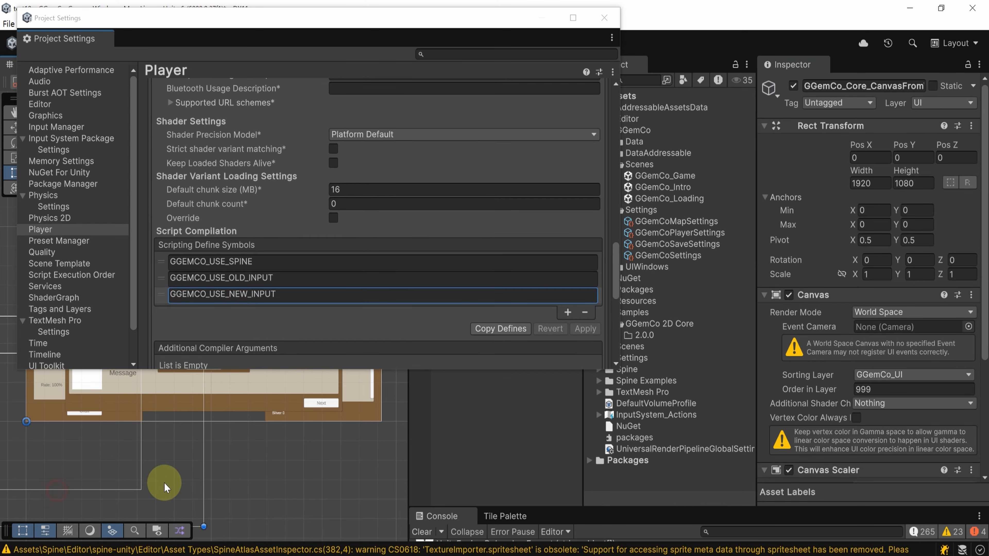
click(604, 18)
Run the intro scene in Play mode with a widened Game view and start a new game
click(472, 43)
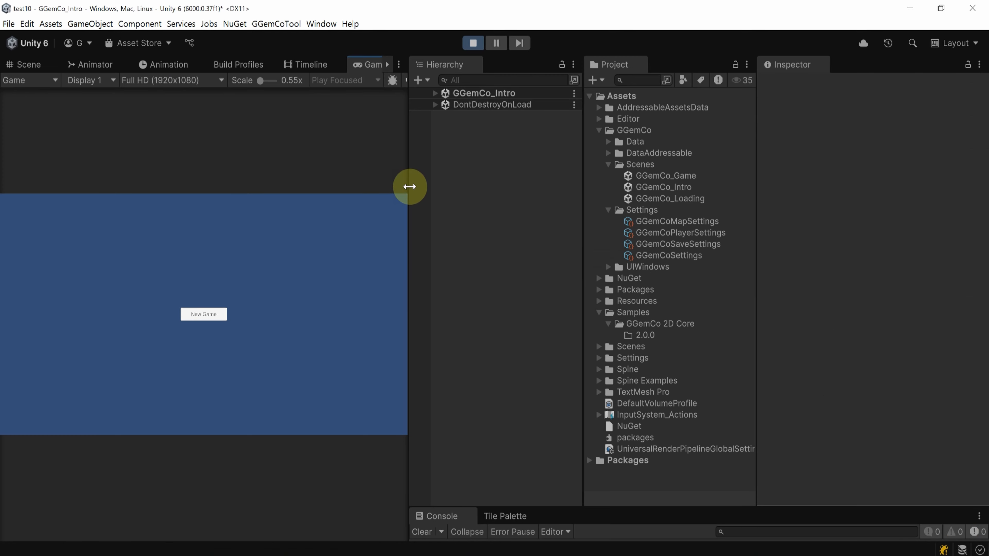
drag(409, 187, 837, 222)
click(393, 320)
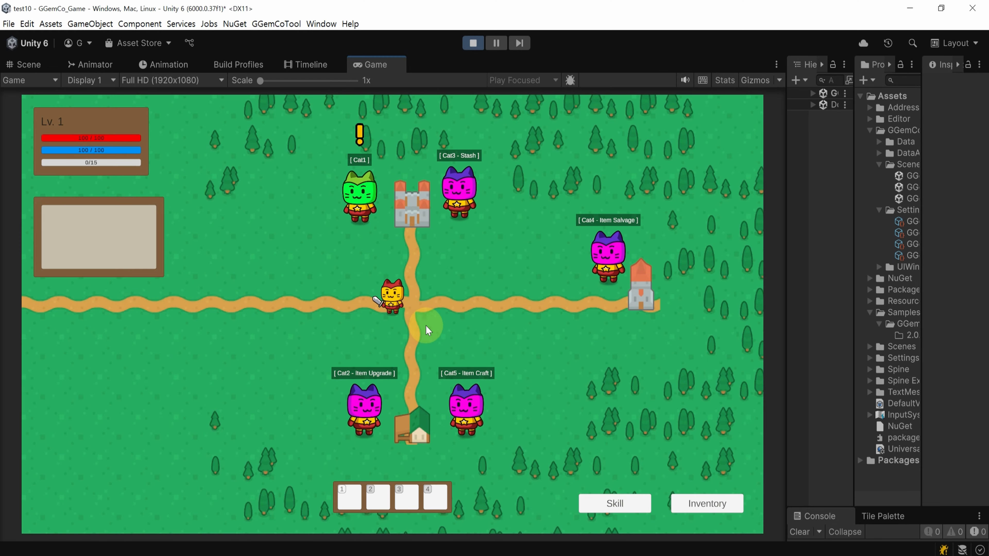
Walk the player character up to Cat1 to start its quest dialogue
key(a)
key(w)
key(a)
key(a)
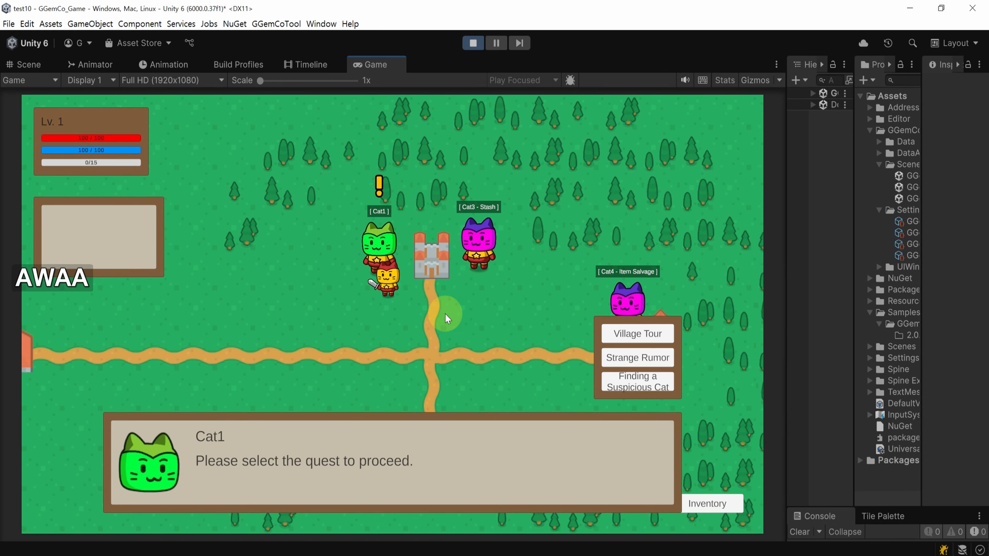
Choose Cat1's Village Tour quest, accept it with Ok, and go through the dialogue to its end
click(652, 332)
click(630, 495)
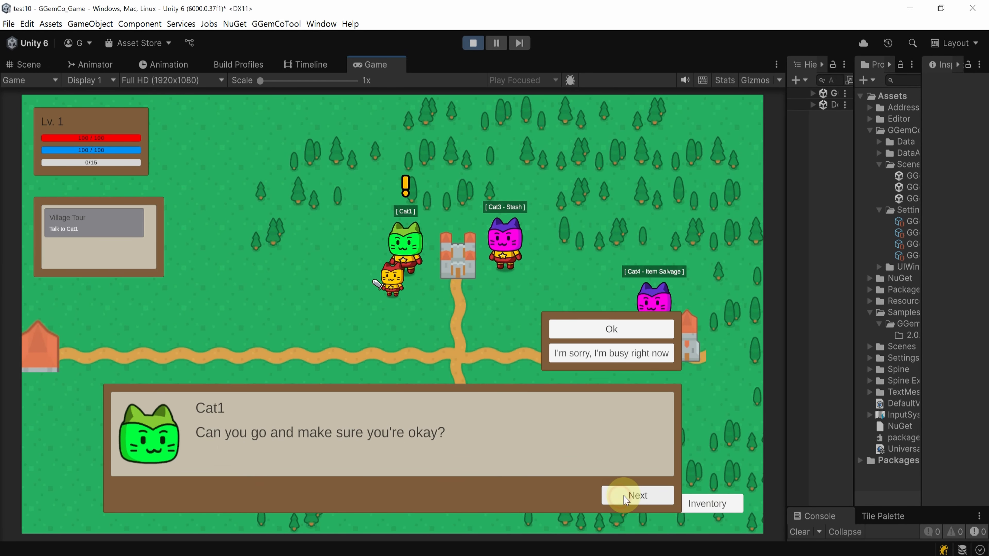
click(638, 330)
click(638, 498)
click(629, 495)
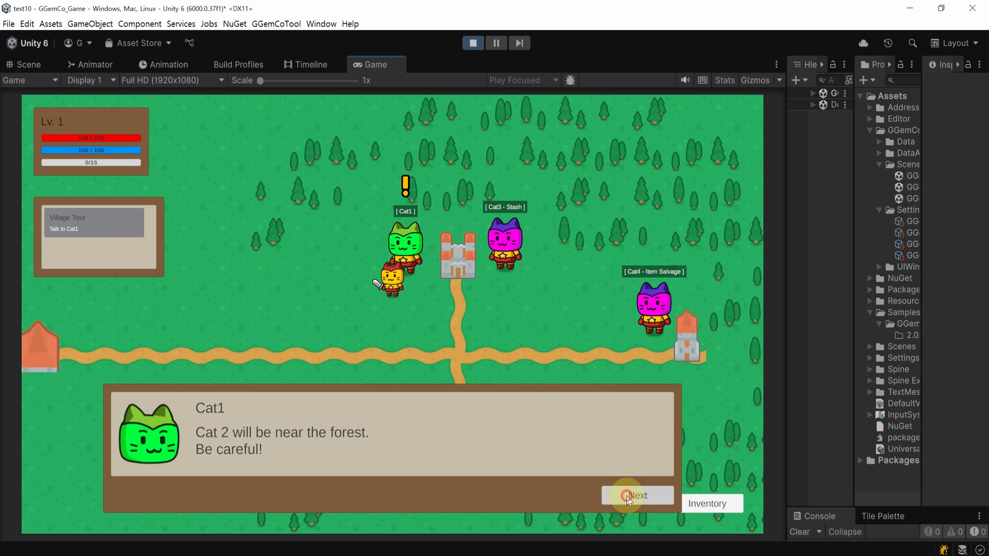
click(627, 495)
Walk the player character to Cat3, view its Stash, and walk away toward the road
key(s)
key(d)
key(w)
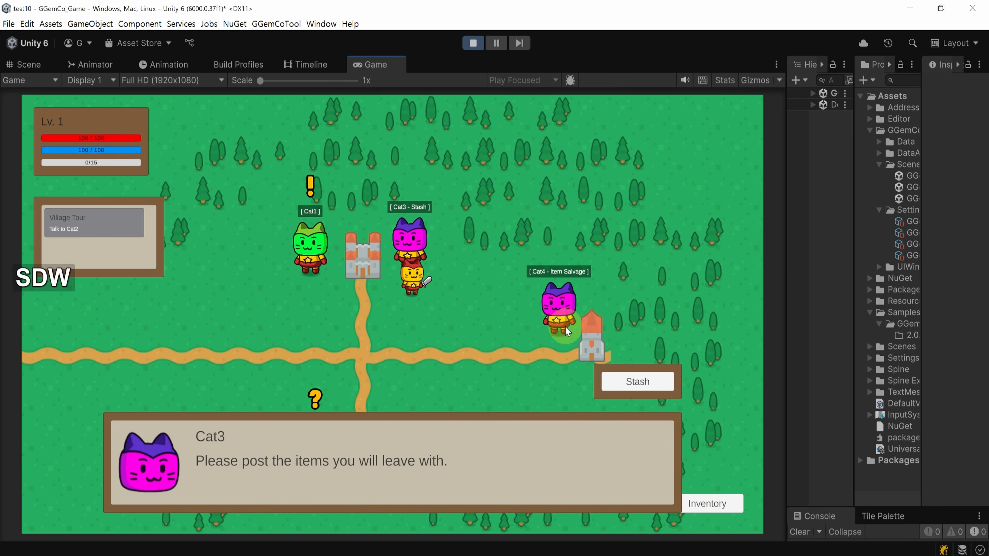
click(636, 380)
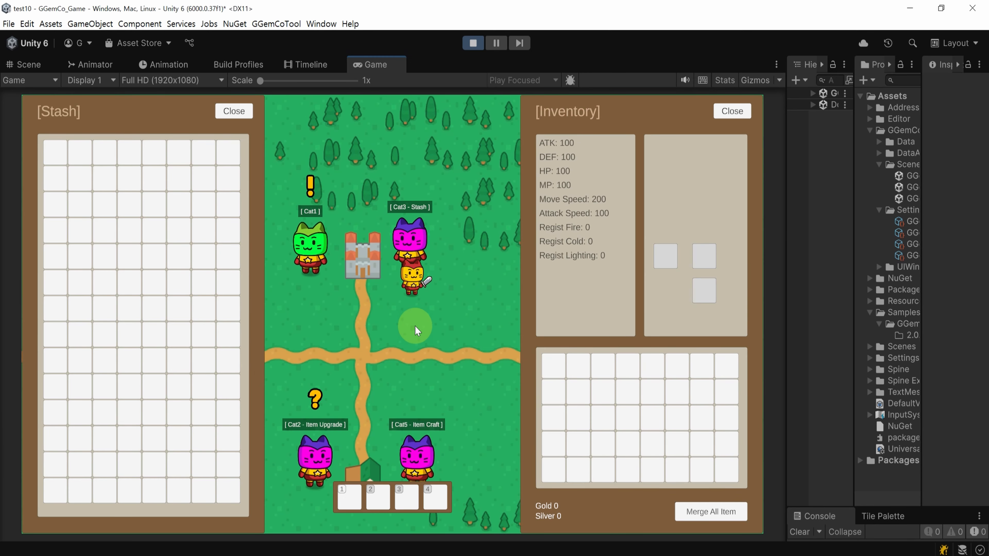
key(s)
key(a)
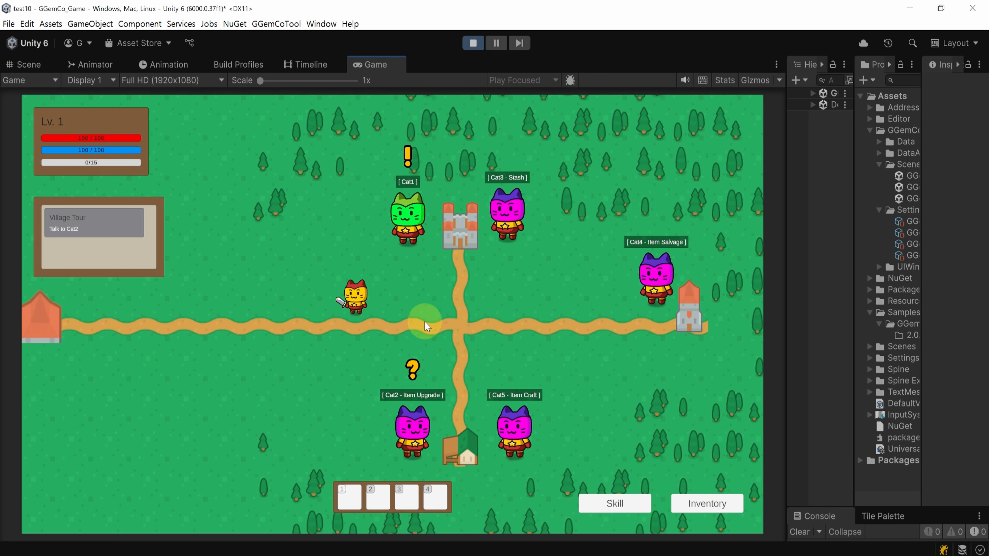